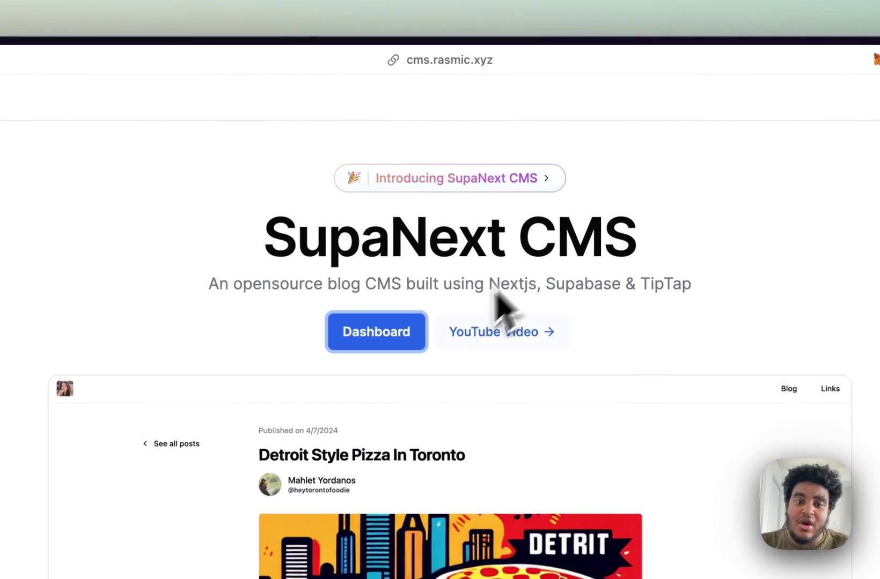
Open the Articles dashboard, which shows no published articles yet
left_click(467, 210)
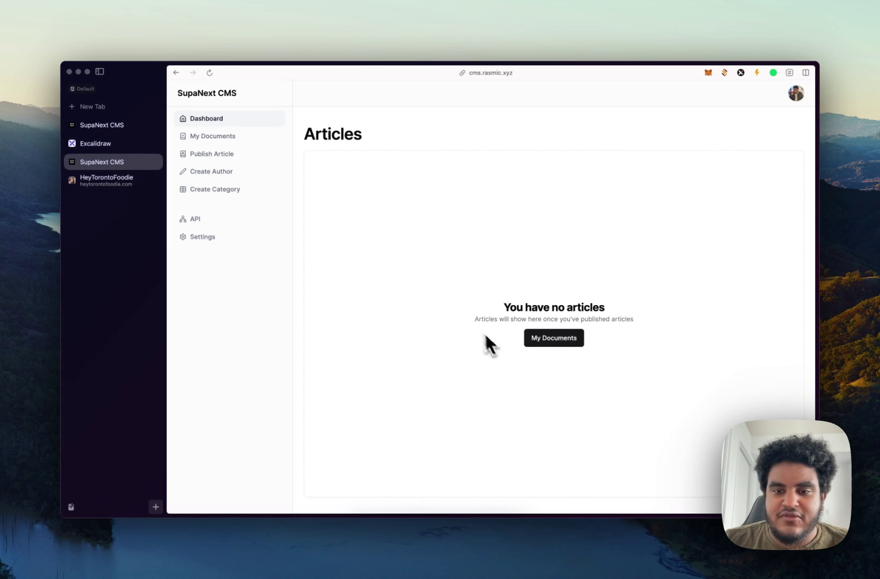
Create a new document named 'Subscribe to this channel' under My Documents
left_click(554, 343)
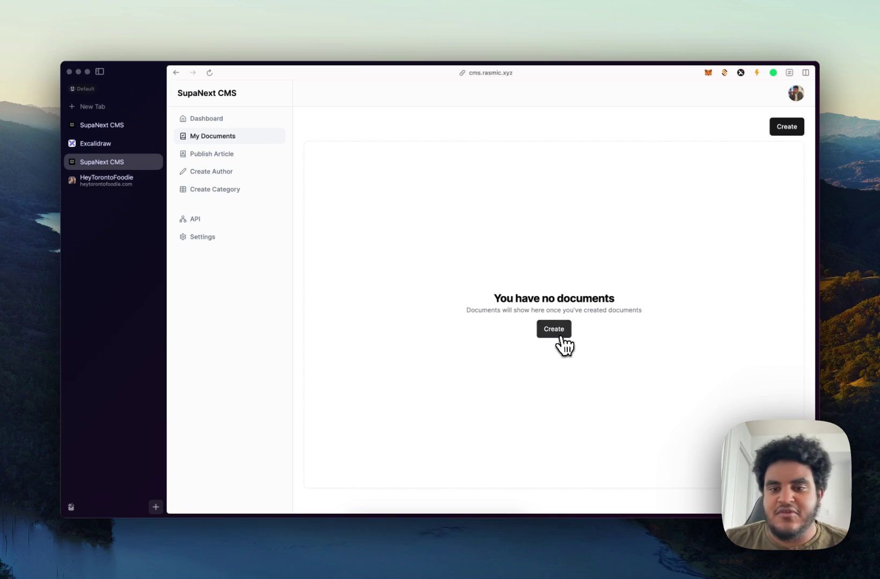
left_click(555, 330)
type("Subscribe to this channel")
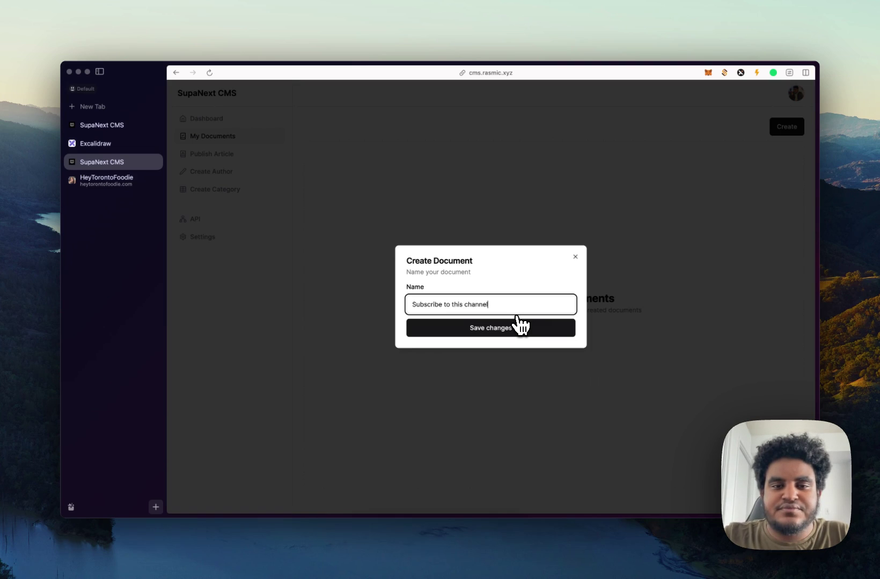
left_click(518, 326)
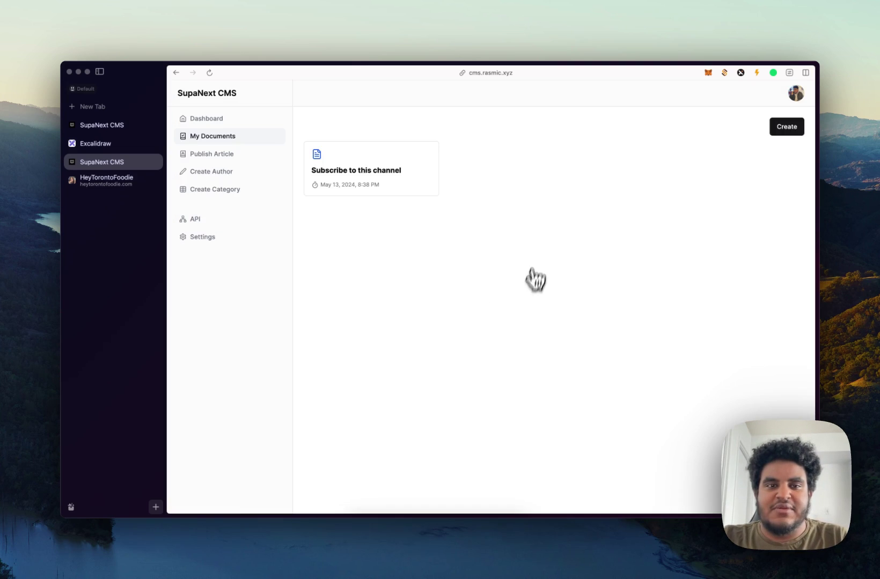
Add an h1 'Please subscribe to this channel' heading and an appreciation paragraph to the document
left_click(411, 189)
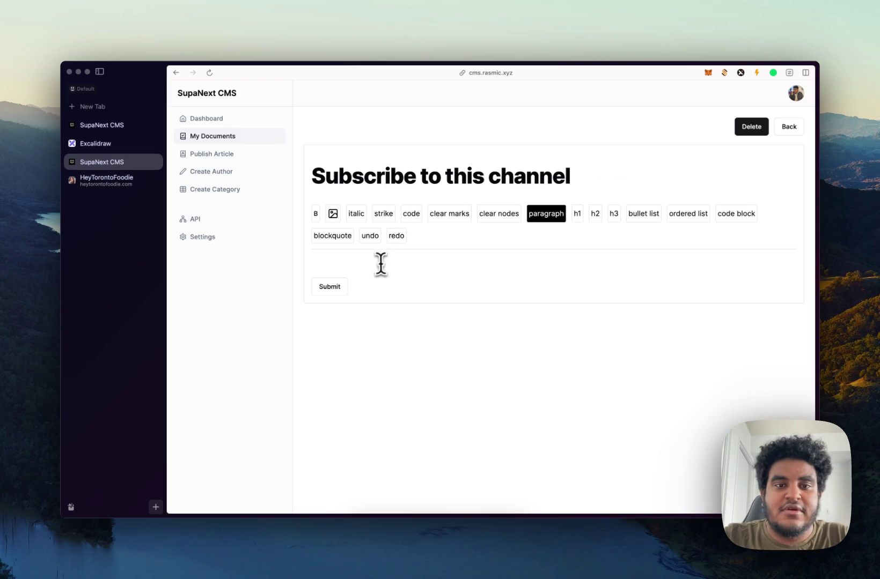
left_click(578, 216)
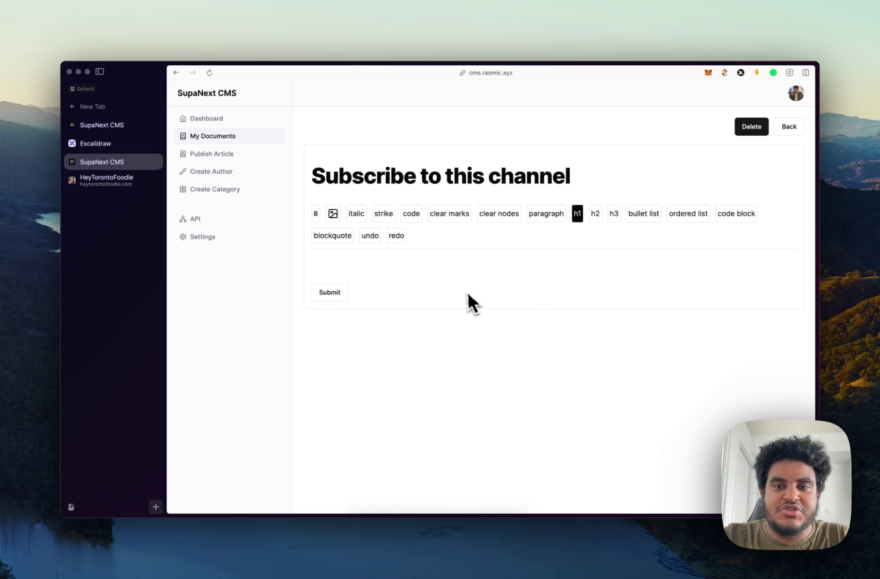
type("Please sub")
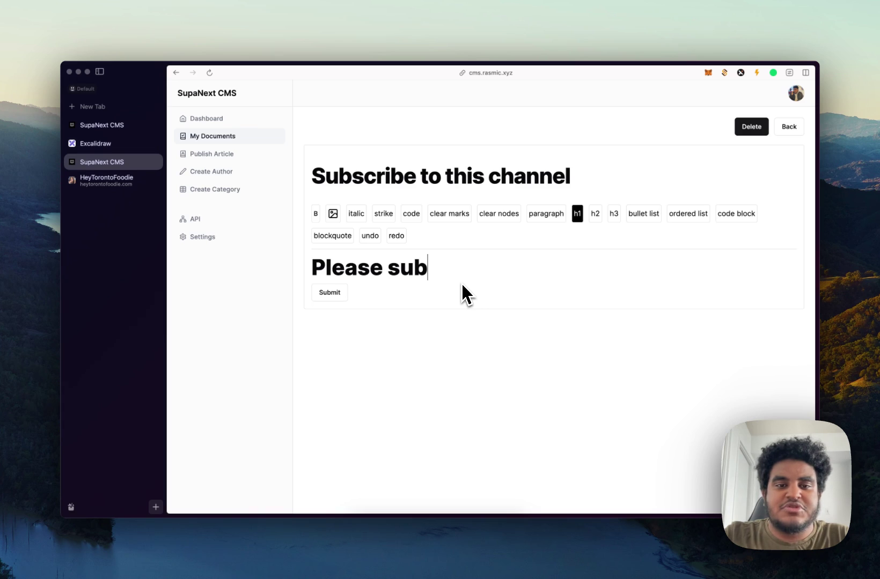
type("scribe to this channel")
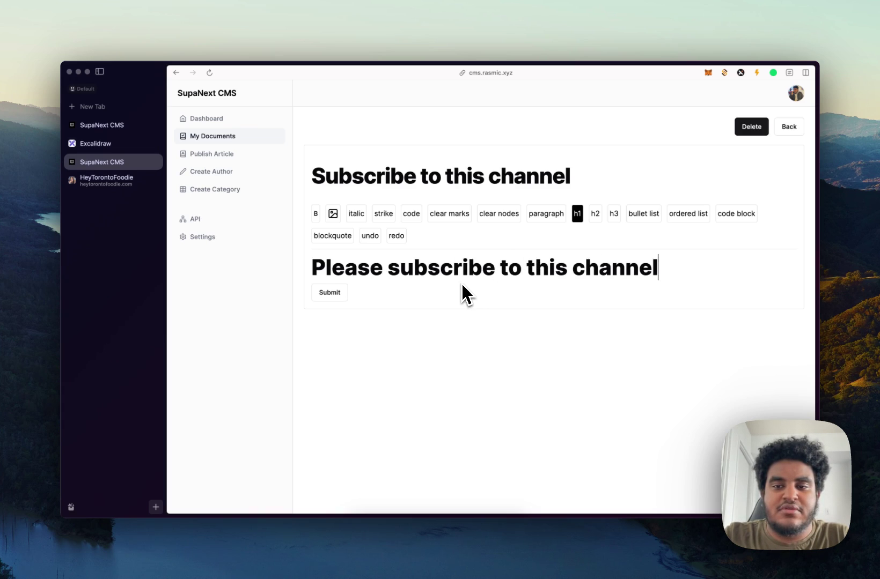
key("Return")
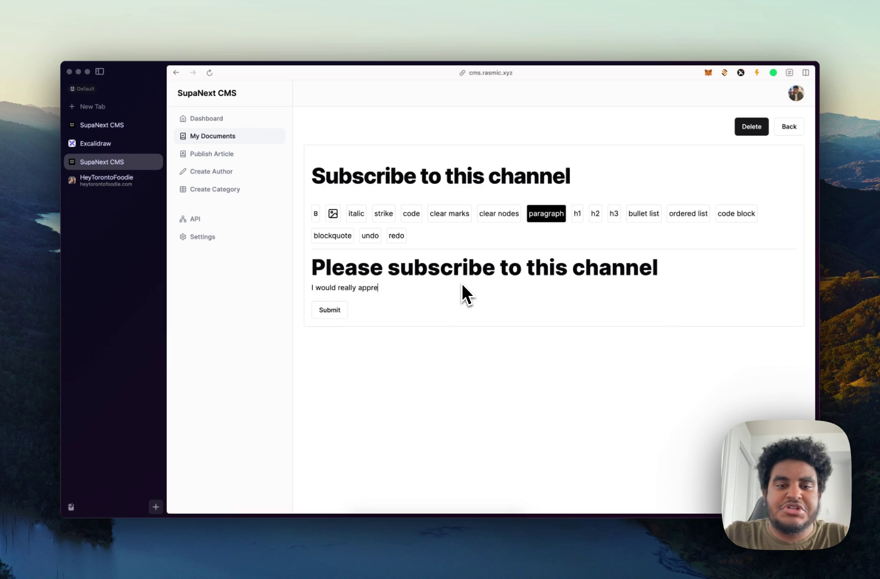
type("I would really appreciate it")
Add an h2 'Thank you very much amigo' heading, then submit and save the document
key("Return")
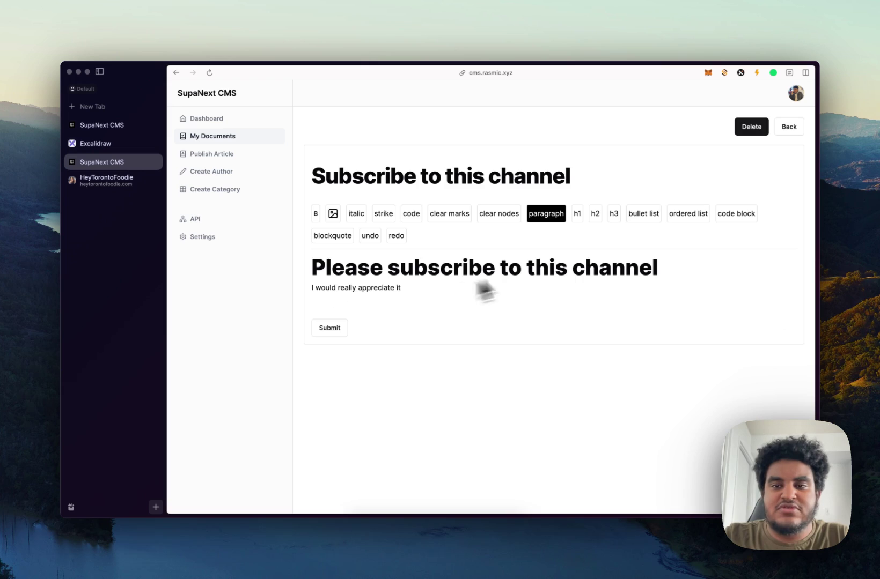
left_click(595, 213)
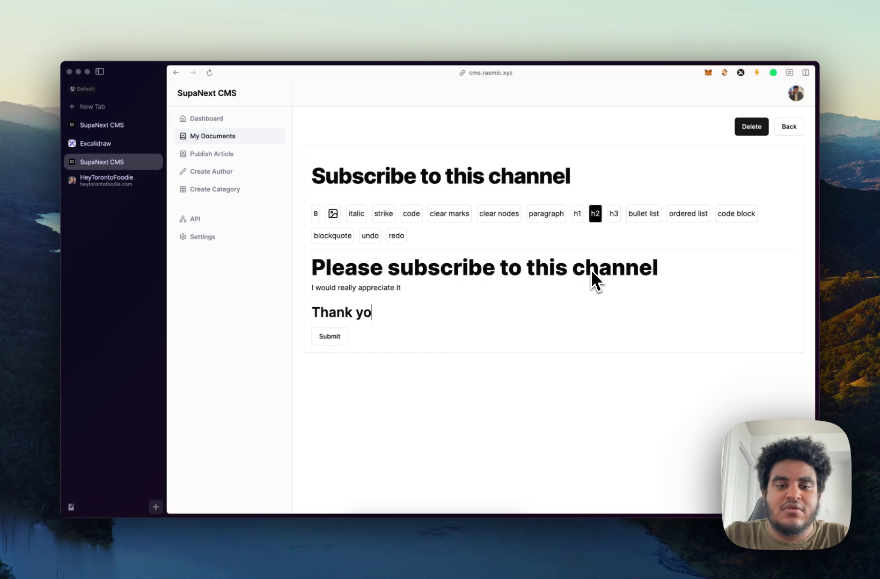
type("Thank you very ")
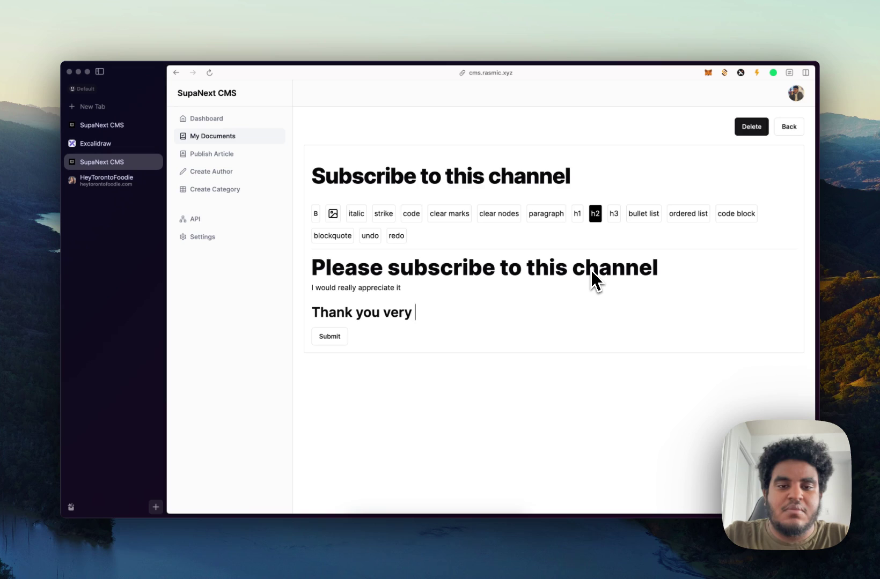
type("much amigo")
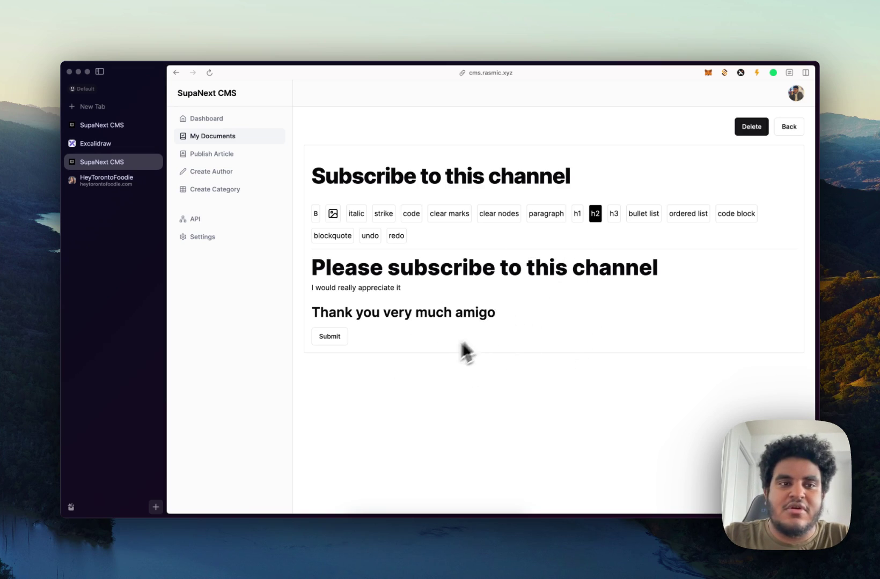
left_click(332, 337)
left_click(498, 325)
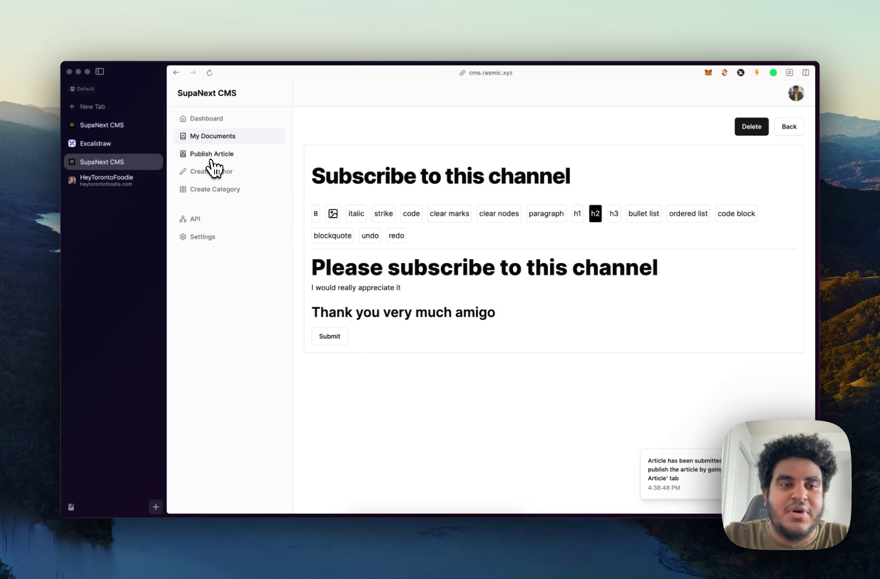
Browse the author and category lists on the Publish Article form
left_click(212, 155)
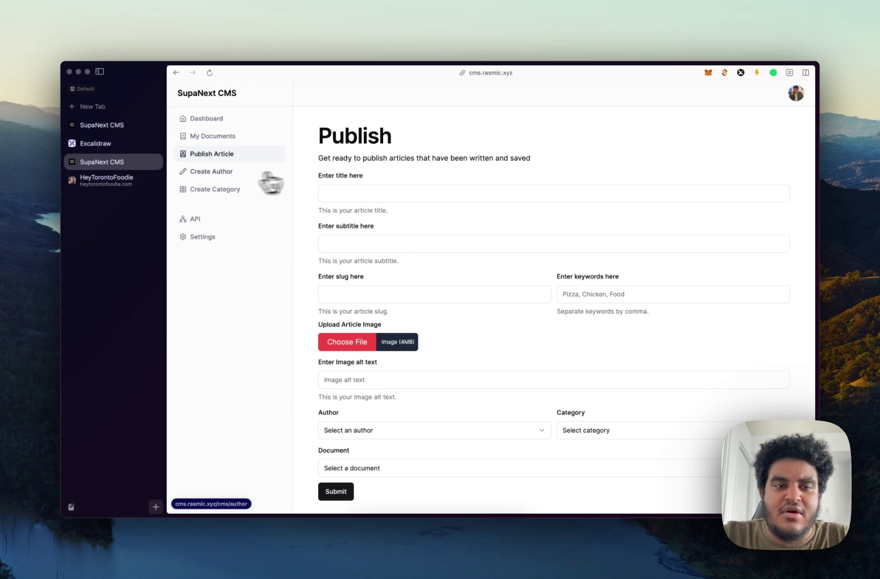
scroll(333, 173, "down", 2)
left_click(396, 400)
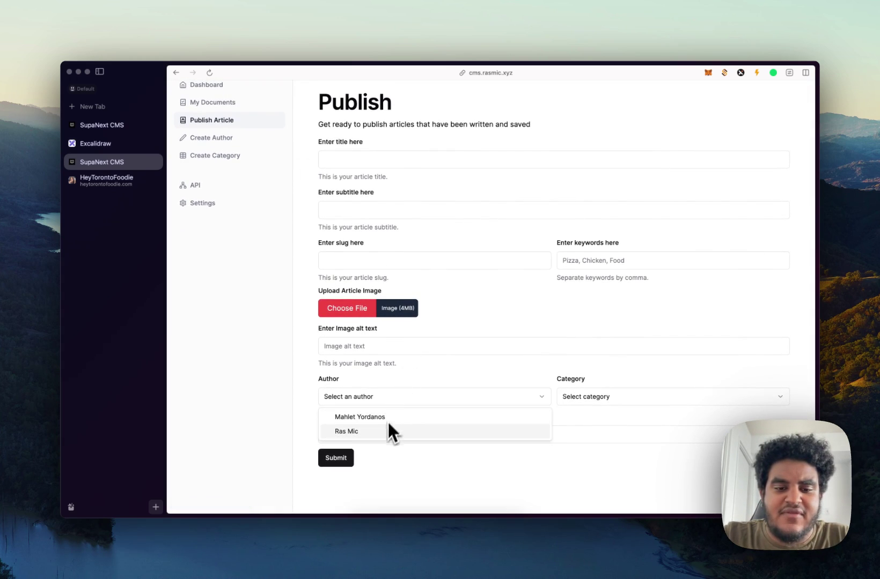
left_click(616, 402)
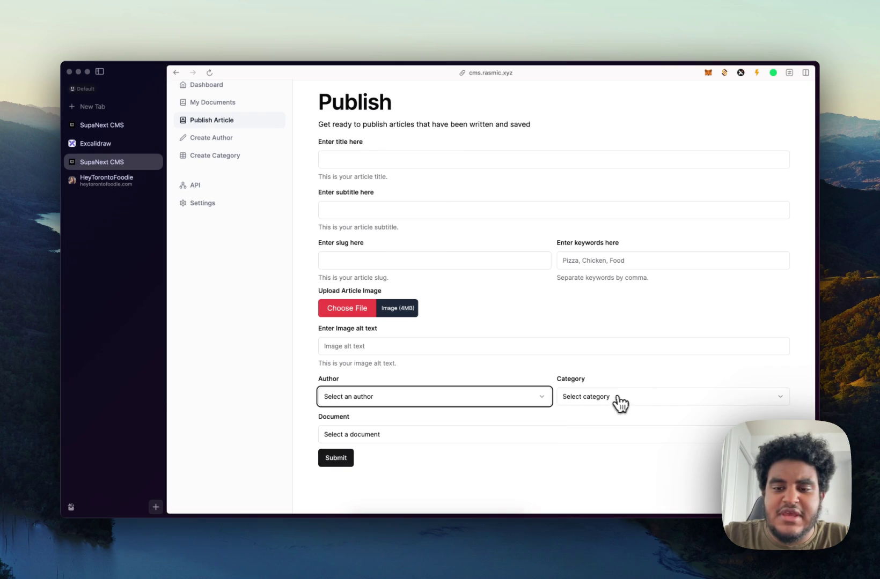
left_click(606, 407)
left_click(585, 402)
scroll(301, 233, "up", 2)
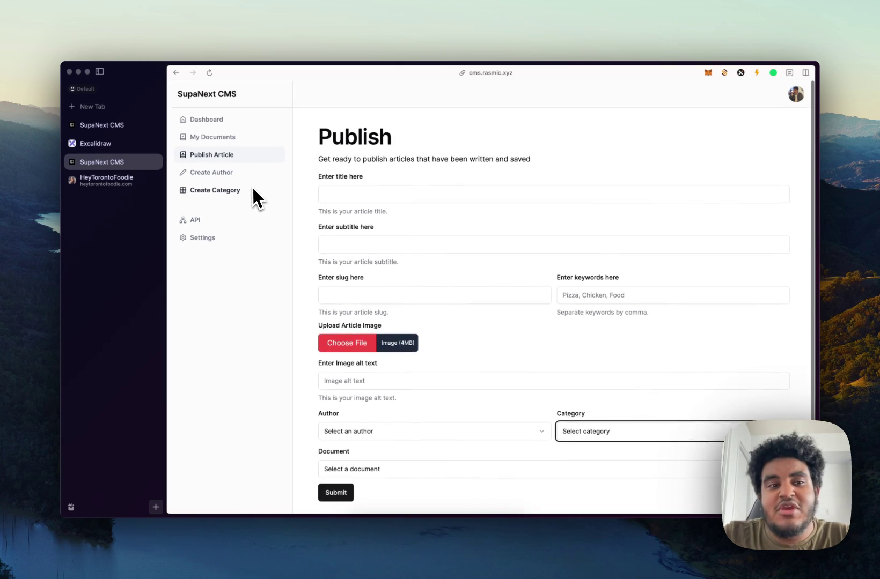
Look over the Create Author page's name, Instagram and Twitter username fields
left_click(222, 173)
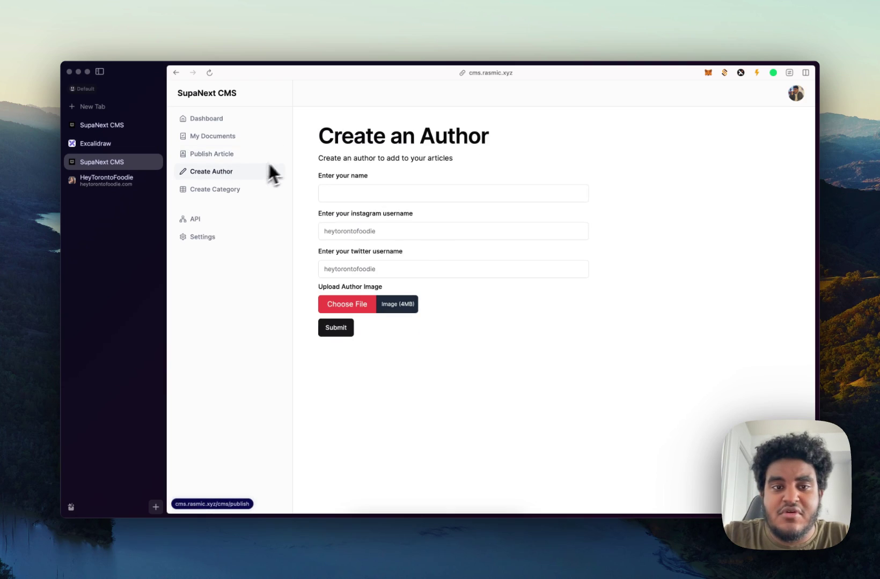
left_click(350, 195)
left_click(338, 232)
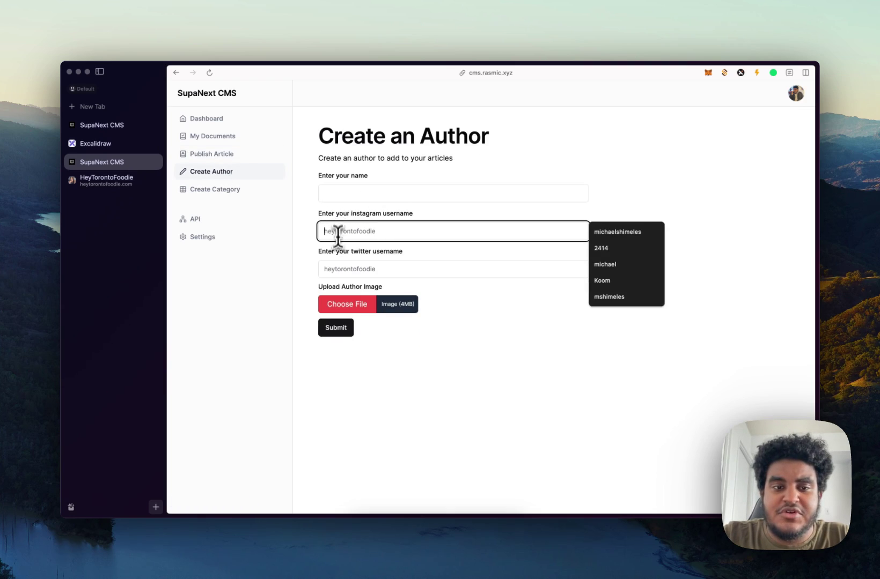
left_click(337, 269)
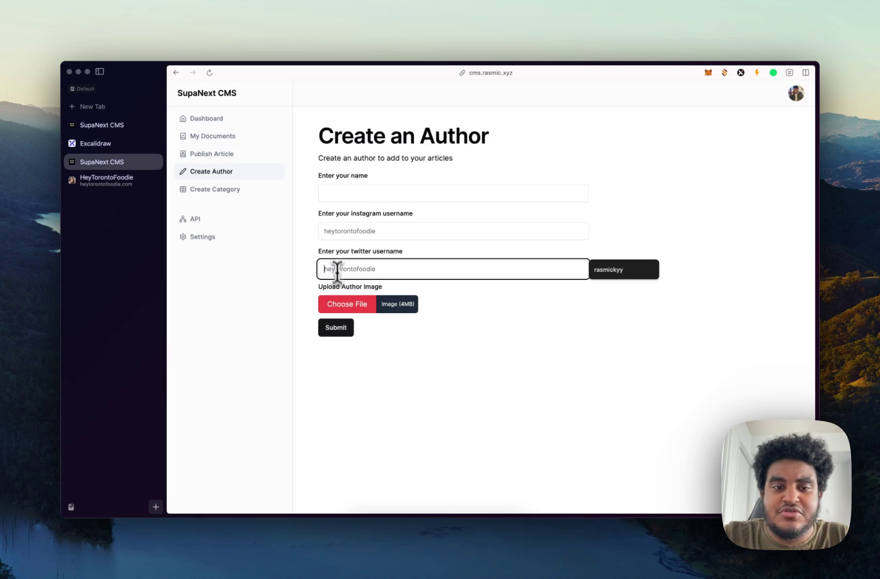
Create a 'Chicken' category and return to the Publish Article form
left_click(229, 191)
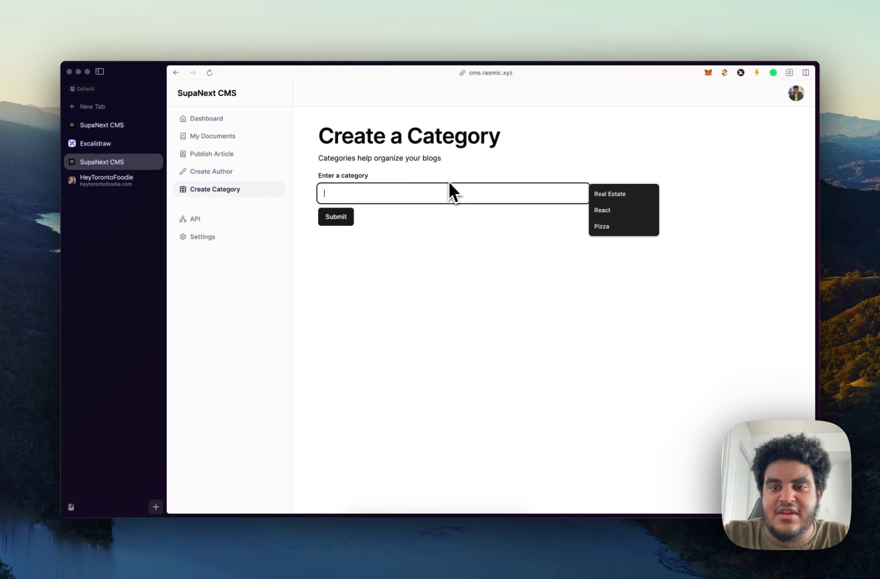
type("chick")
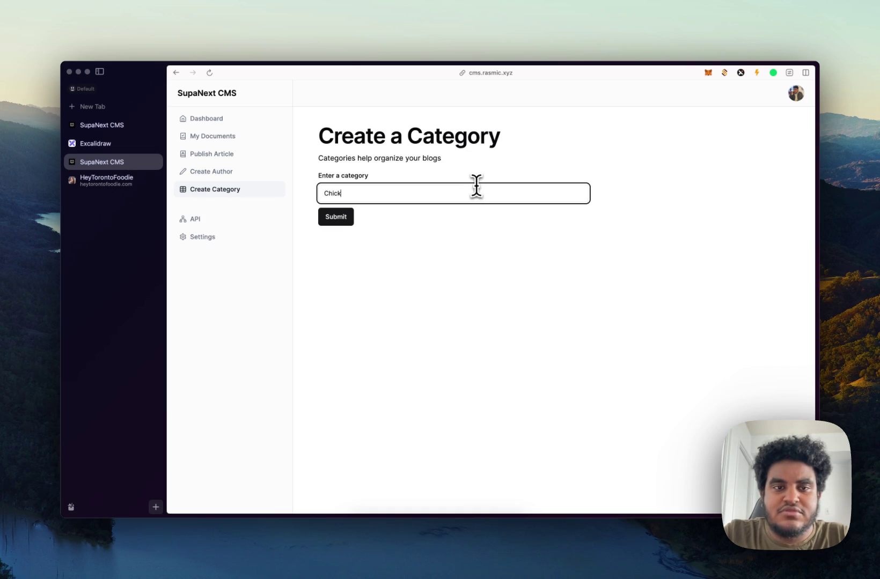
type("en")
left_click(335, 218)
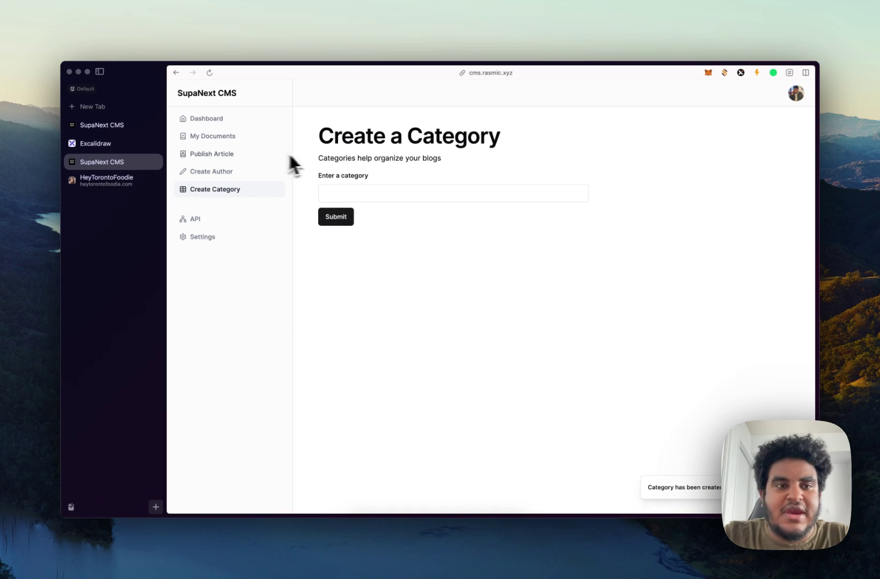
left_click(231, 154)
Check that the category list now includes Chicken
left_click(571, 429)
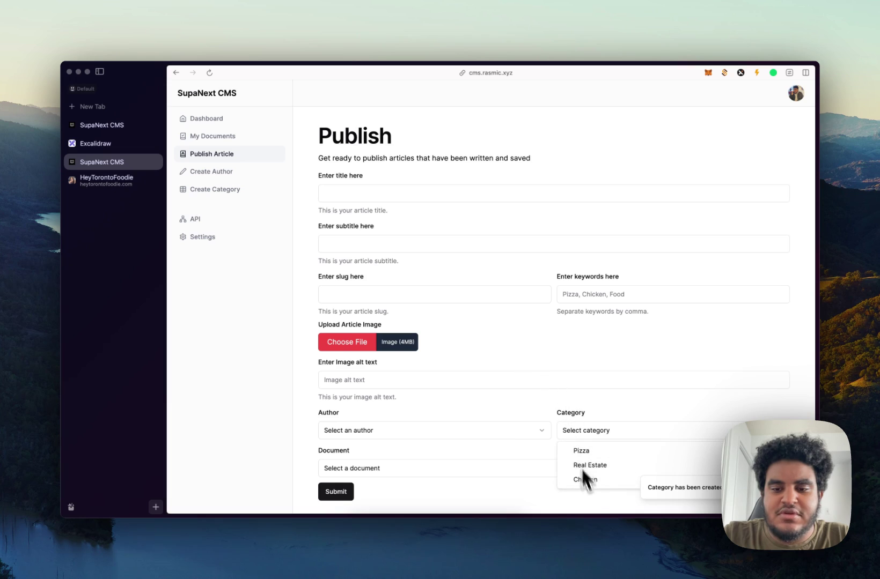
left_click(503, 360)
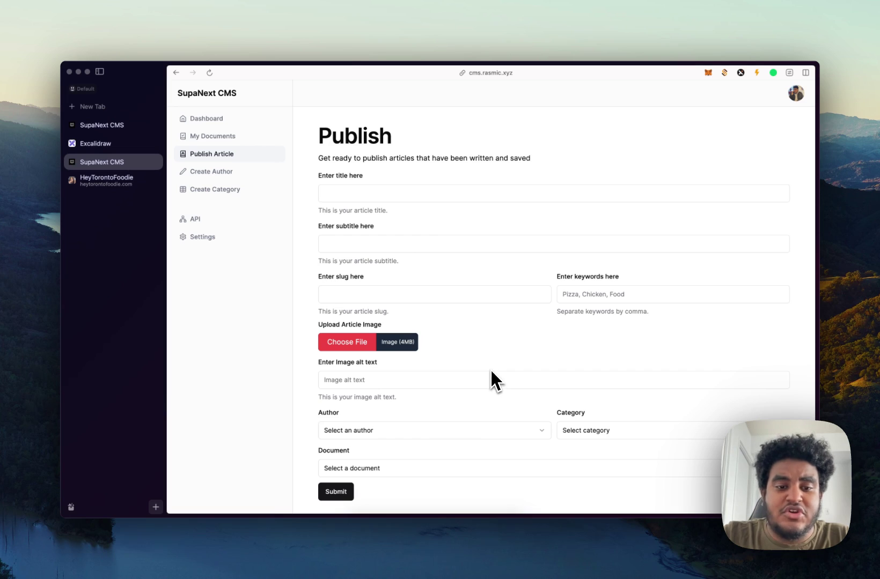
scroll(466, 421, "down", 2)
scroll(465, 422, "up", 2)
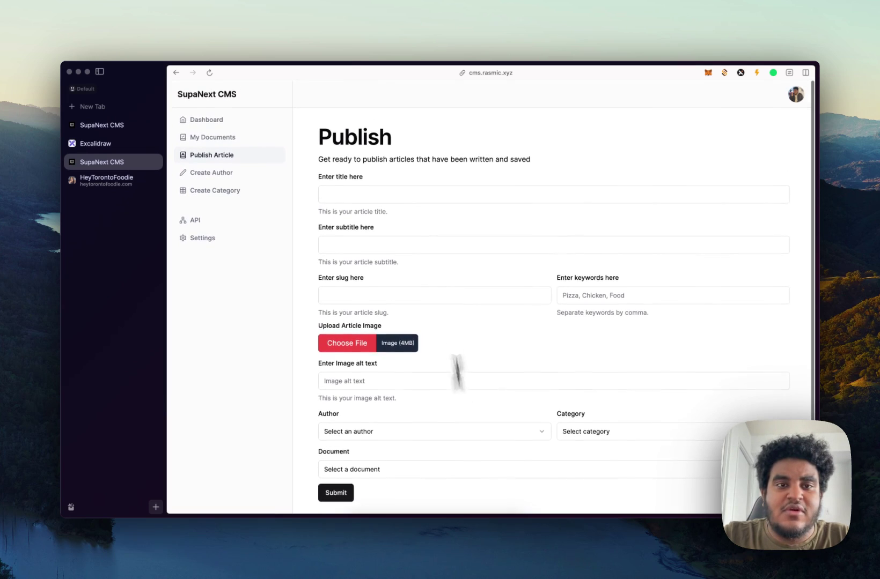
Enter 'YouTube is awesome' as the article title, dismissing a low-battery notification
left_click(385, 194)
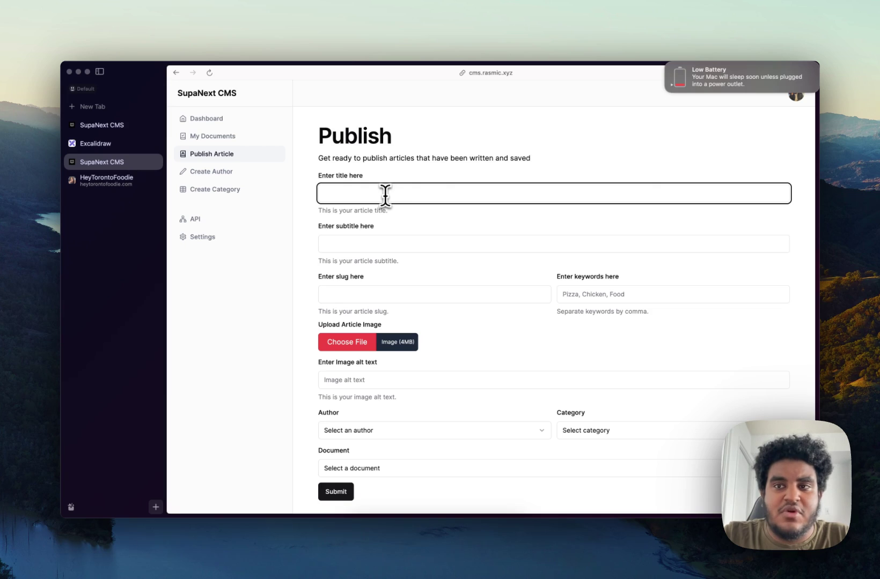
left_click(667, 63)
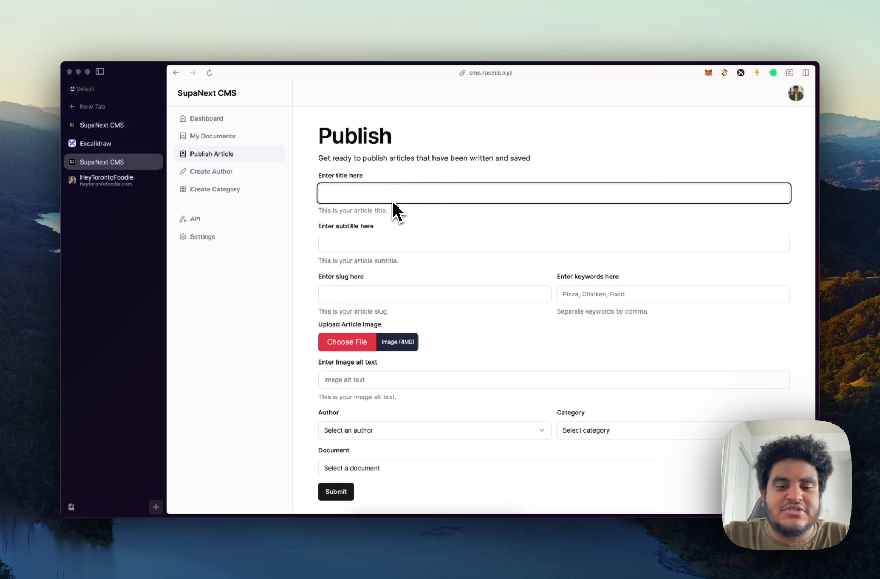
type("YouTUbe")
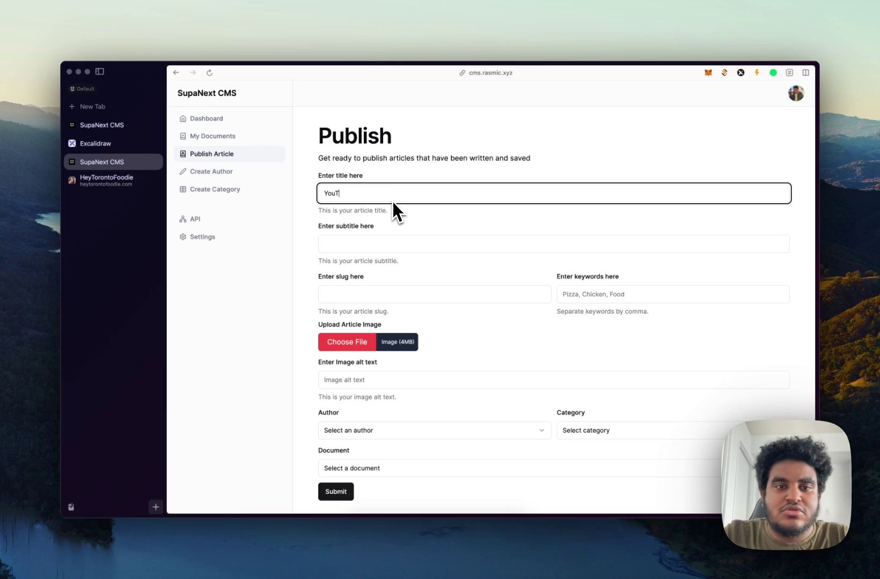
key("BackSpace")
key("BackSpace")
key("BackSpace")
type("ube is ")
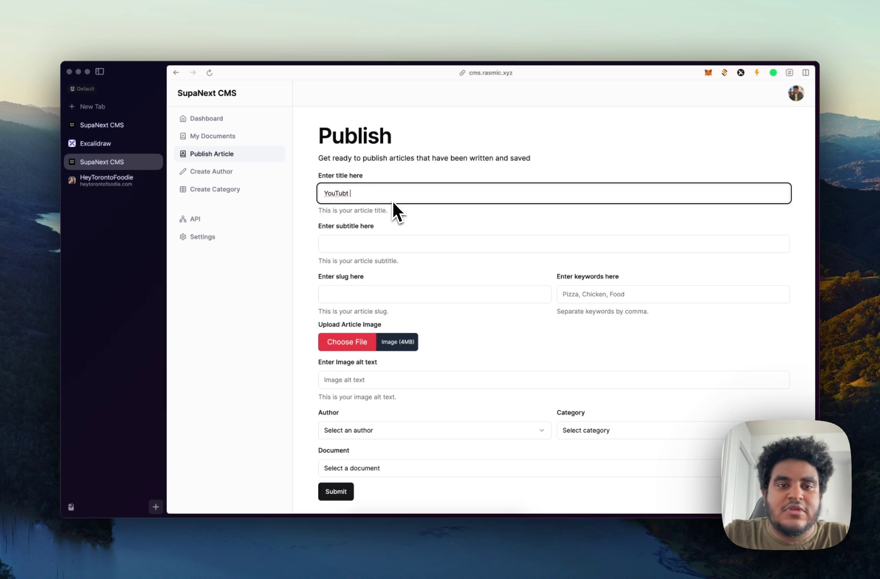
type("awesome")
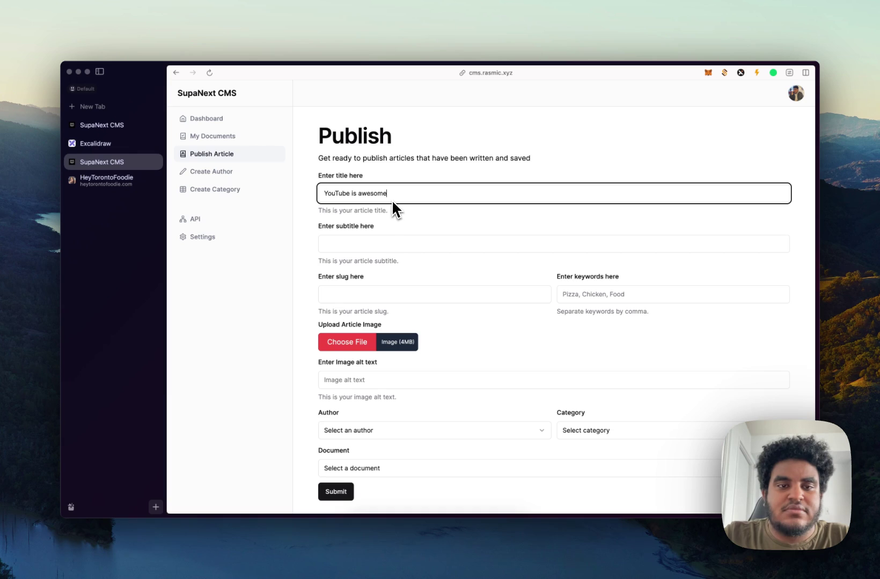
Fill the subtitle with 'YouTube is awesome' and fill the slug and keywords from saved suggestions
key("super+a")
key("super+c")
left_click(374, 241)
key("super+v")
left_click(372, 294)
key("Down")
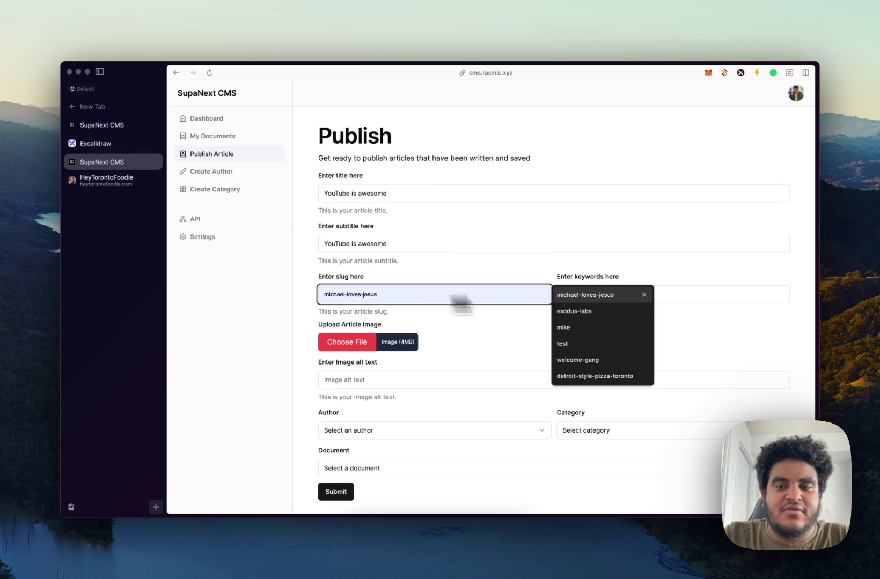
left_click(598, 294)
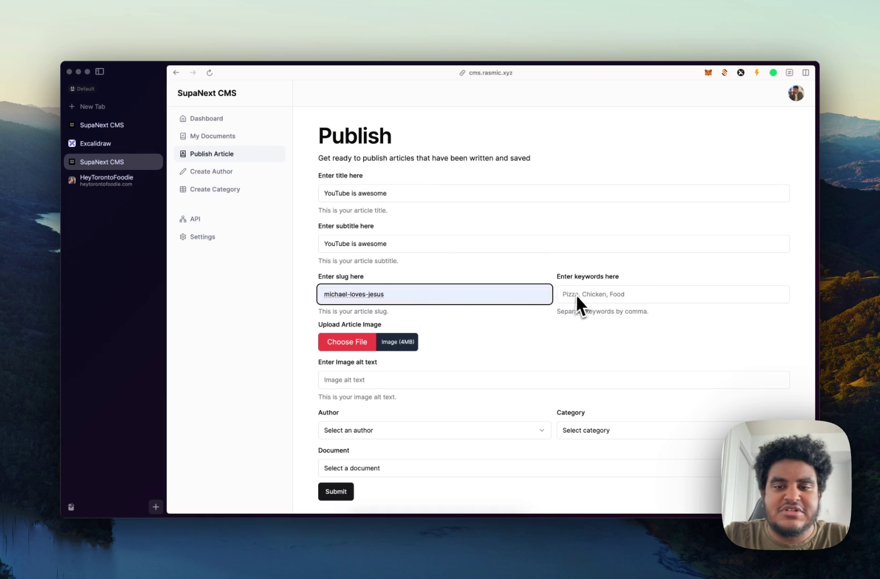
left_click(588, 300)
left_click(523, 300)
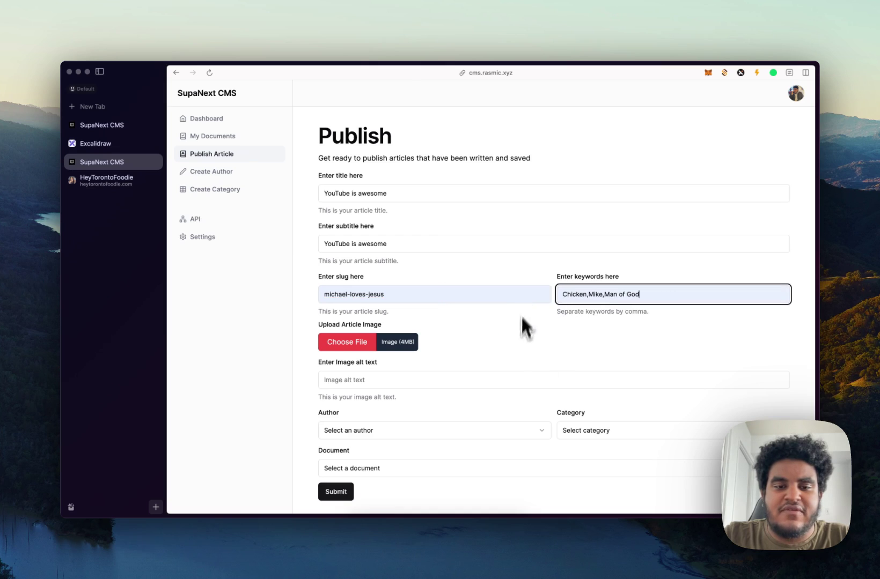
left_click_drag(563, 294, 674, 294)
left_click(692, 295)
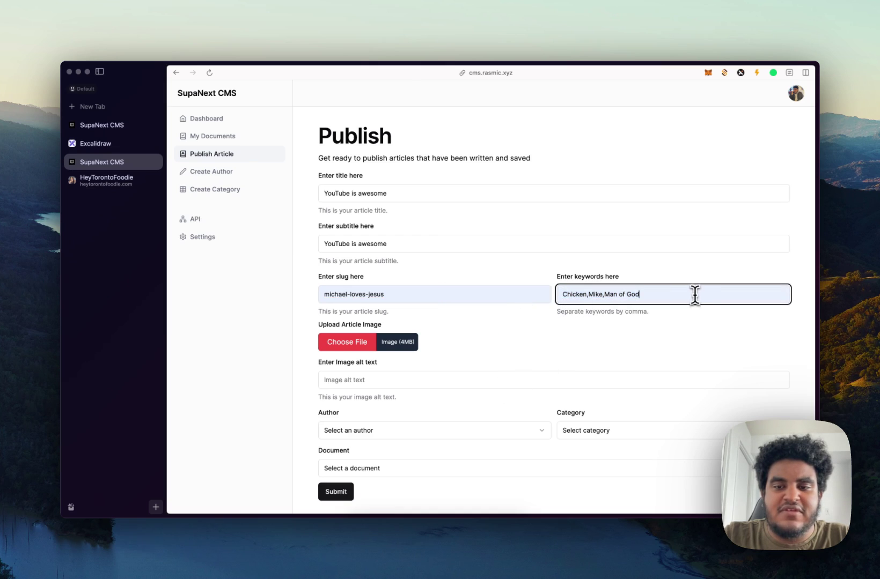
left_click_drag(564, 294, 638, 294)
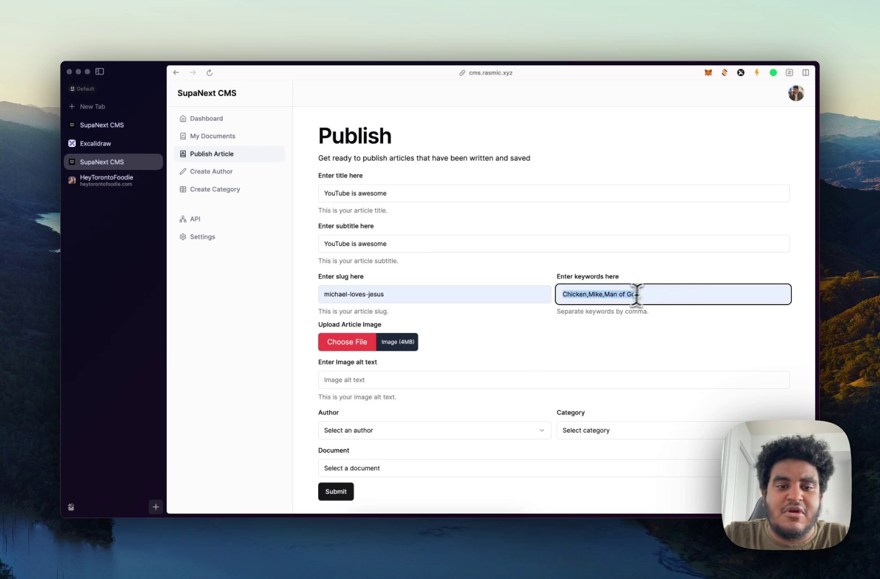
left_click(524, 343)
Choose the pizza image file from the Desktop for the article
left_click(351, 336)
scroll(388, 255, "down", 5)
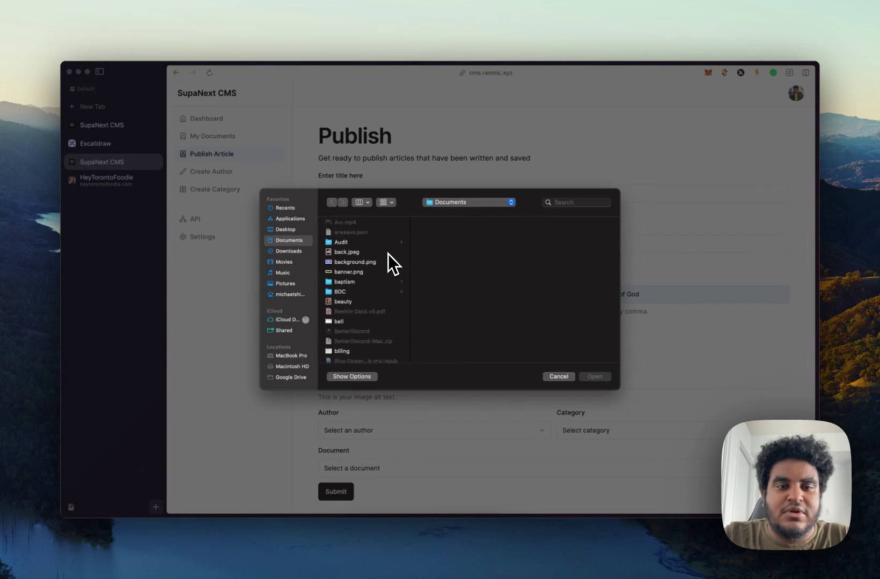
scroll(388, 254, "up", 5)
left_click(293, 230)
left_click(349, 226)
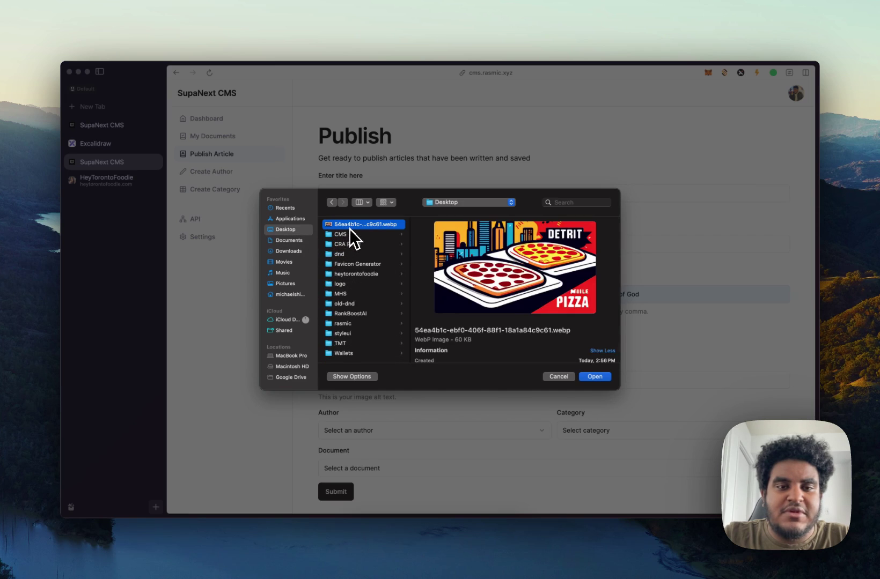
Upload the pizza image and set its alt text to 'Handsome man'
double_click(351, 235)
scroll(417, 381, "down", 2)
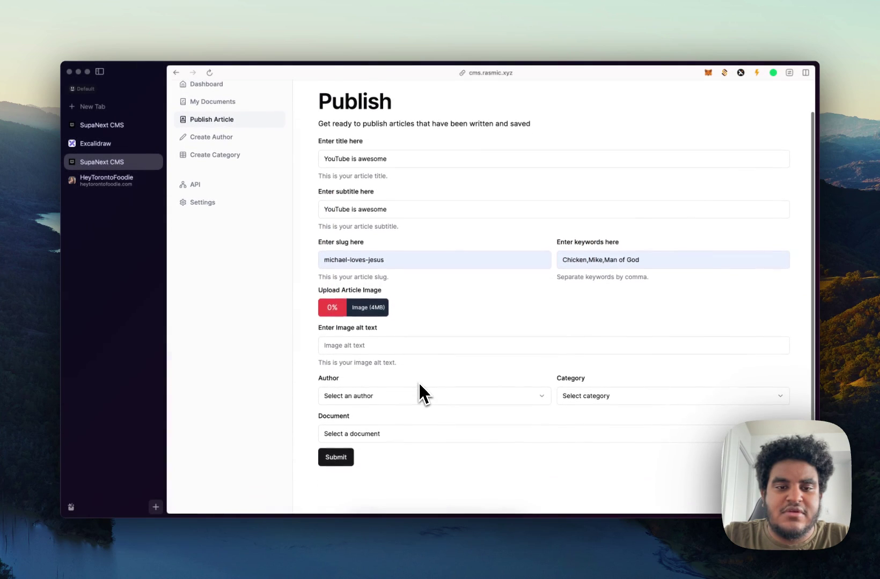
left_click(354, 346)
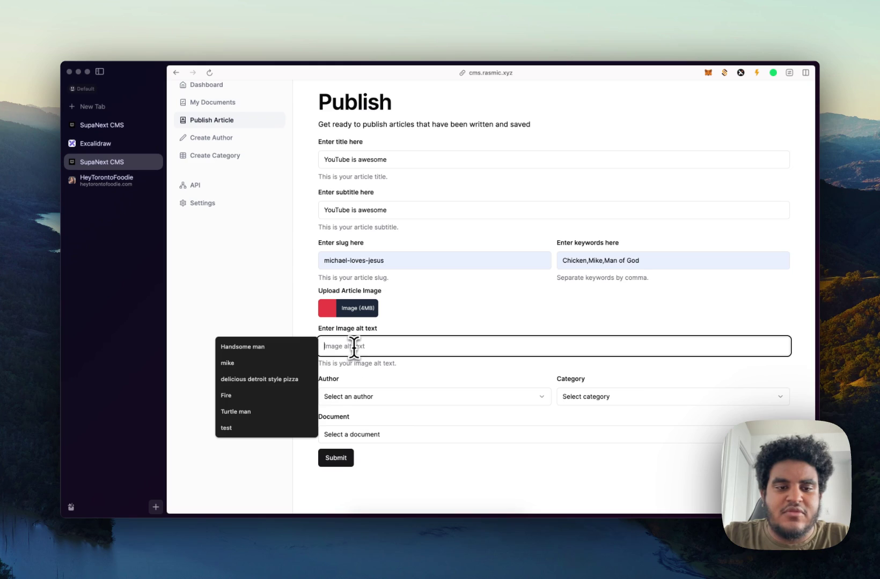
left_click(316, 346)
Set the author, category Real Estate and the 'Subscribe to this channel' document, then publish
scroll(449, 367, "down", 2)
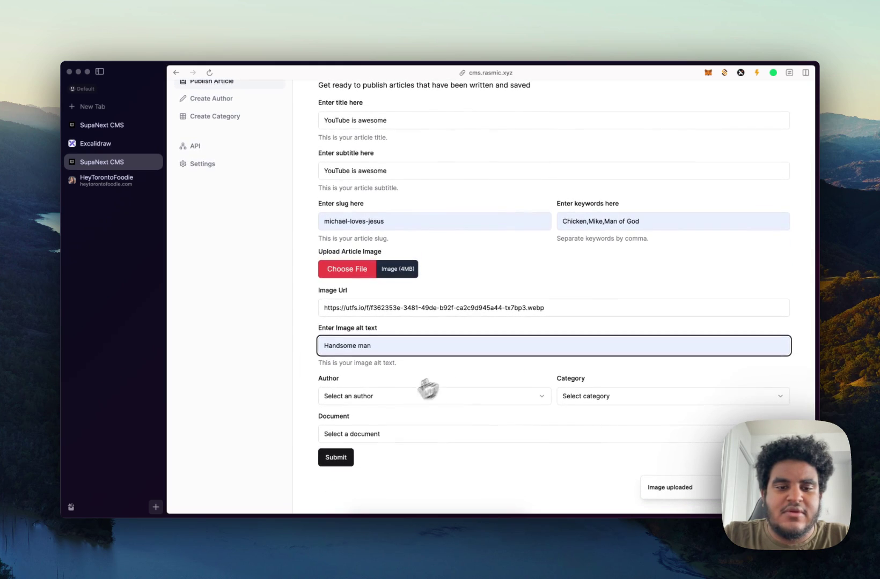
left_click(384, 397)
left_click(380, 430)
left_click(579, 397)
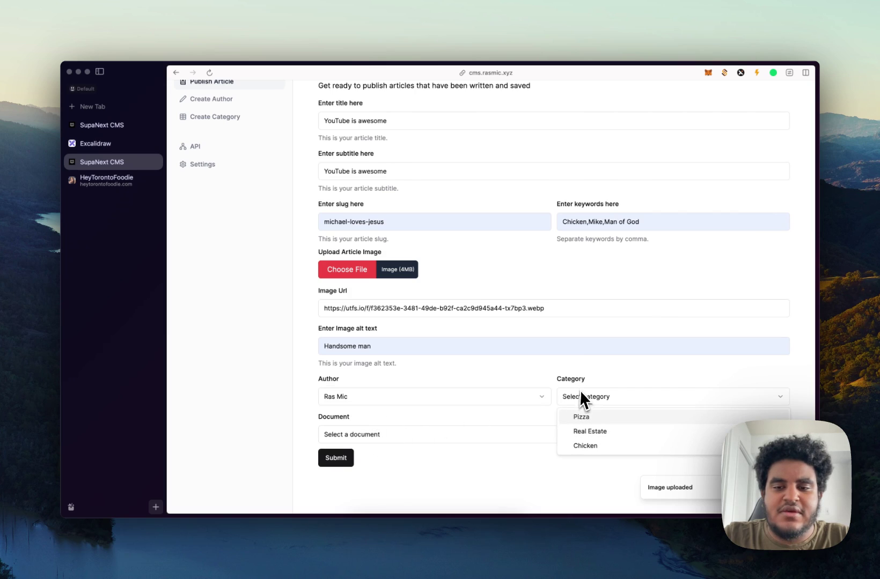
left_click(583, 432)
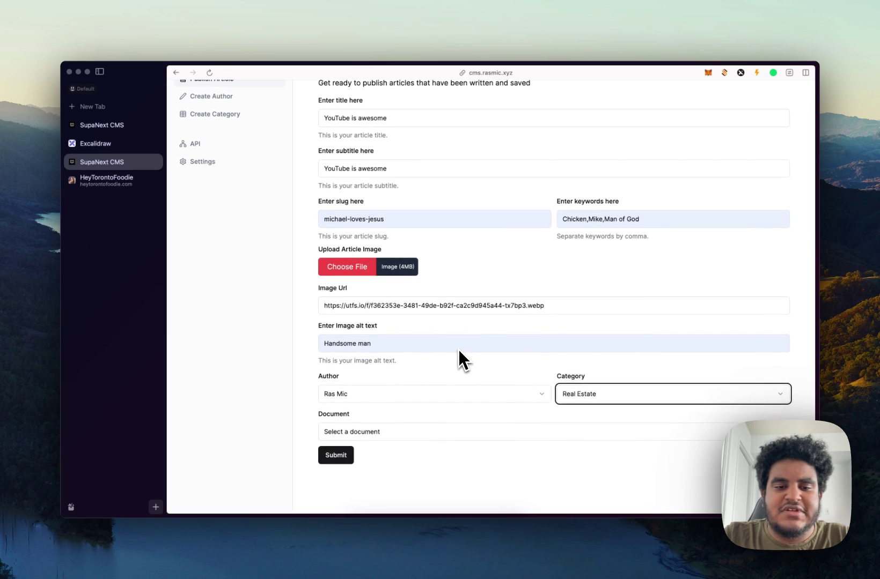
left_click(413, 433)
left_click(437, 454)
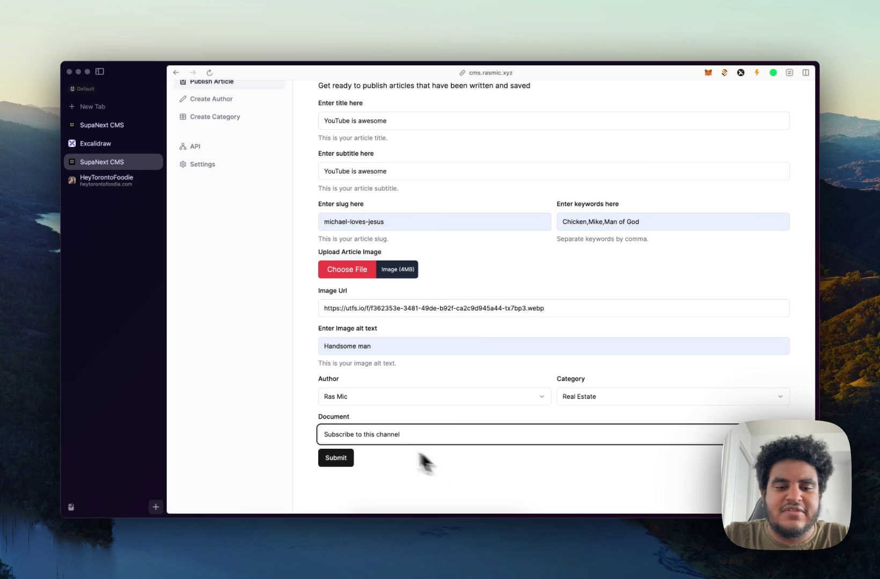
left_click(337, 459)
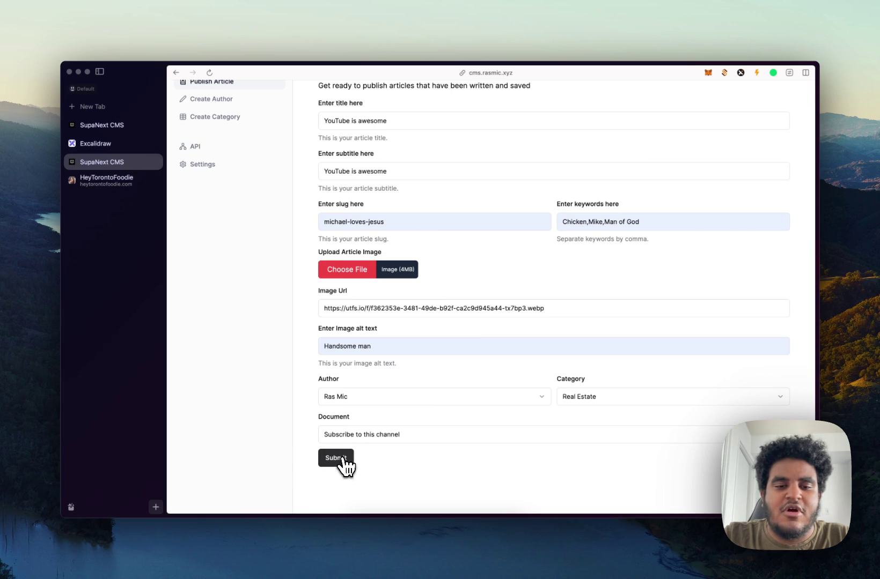
Preview the 'YouTube is awesome' article from the dashboard, then switch to the HeyTorontoFoodie blog
scroll(408, 430, "up", 3)
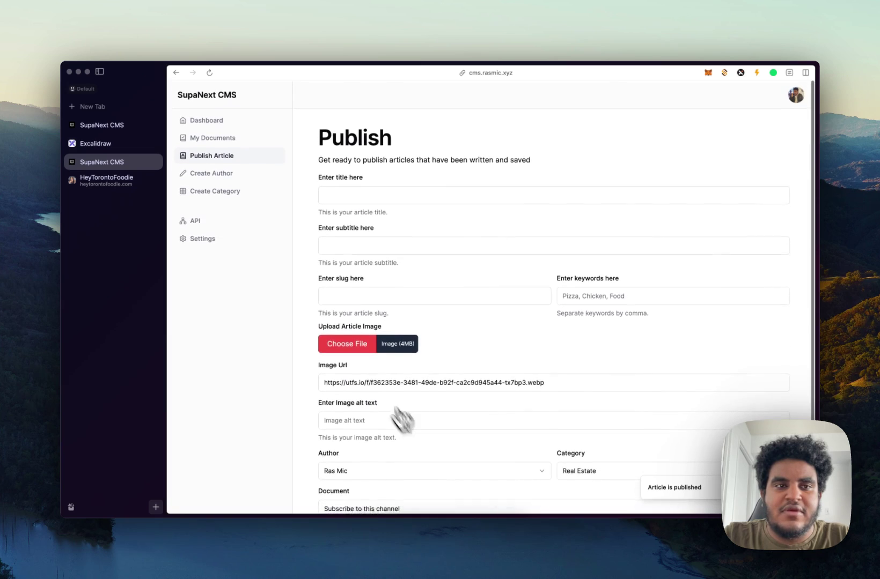
left_click(213, 121)
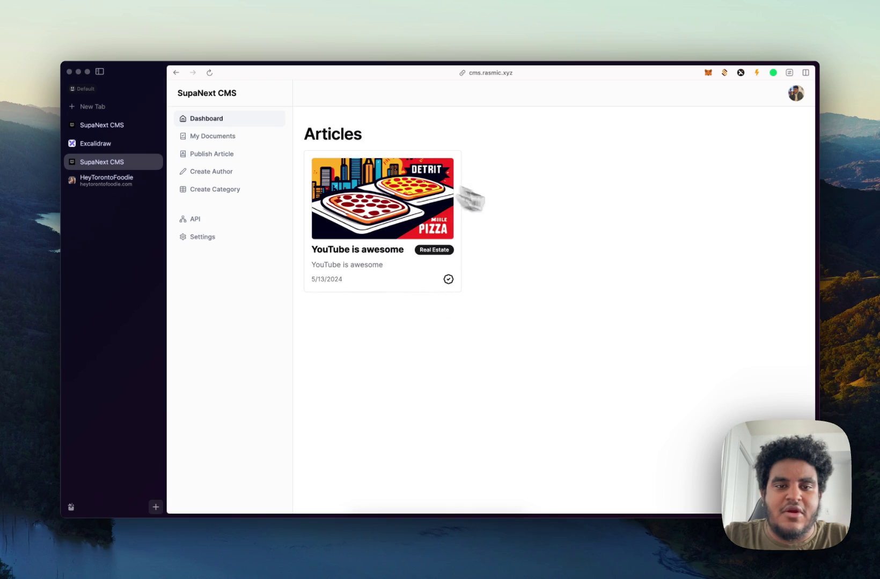
left_click(398, 212)
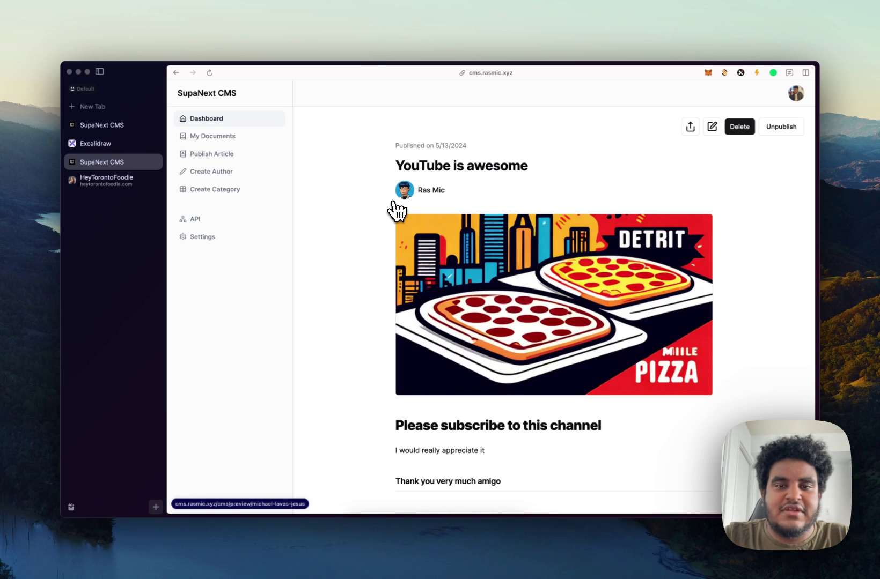
scroll(487, 206, "down", 3)
scroll(488, 206, "up", 3)
scroll(485, 203, "down", 3)
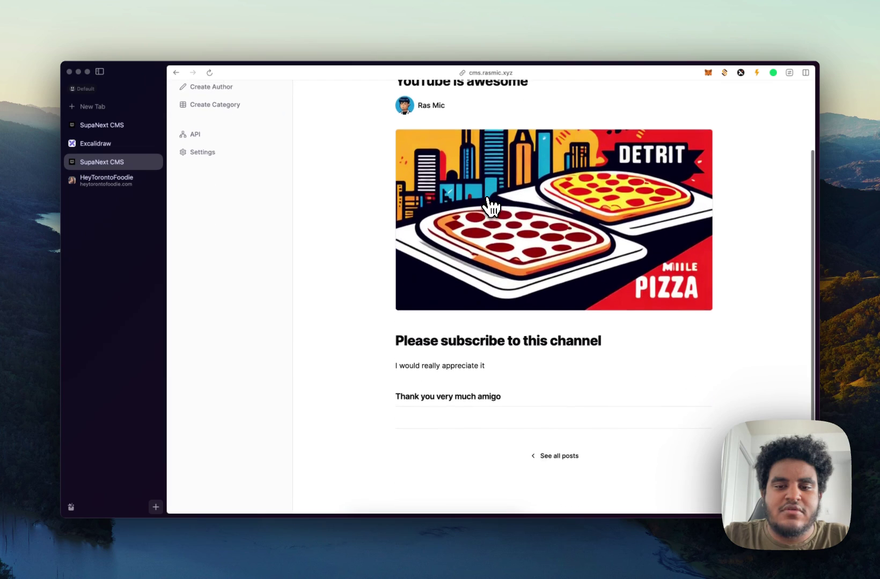
scroll(485, 205, "up", 3)
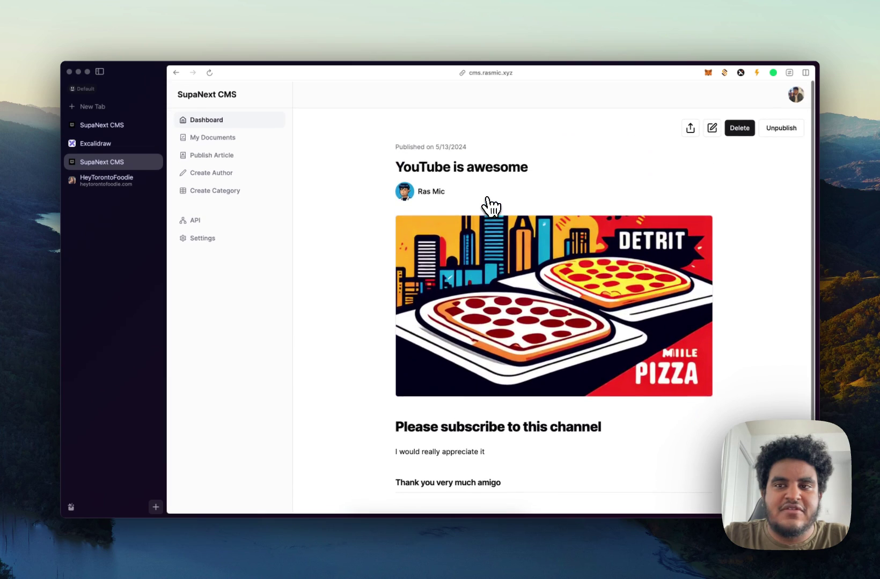
left_click(247, 122)
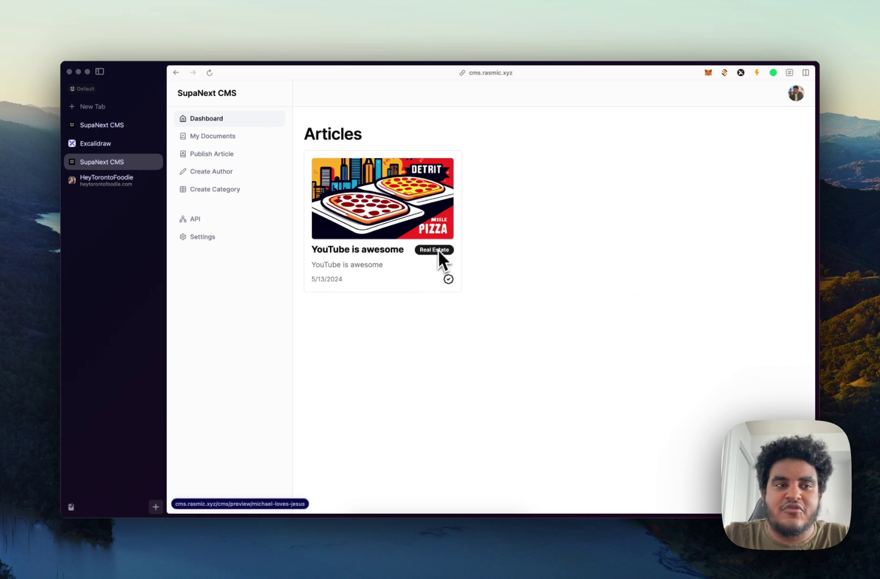
left_click(108, 181)
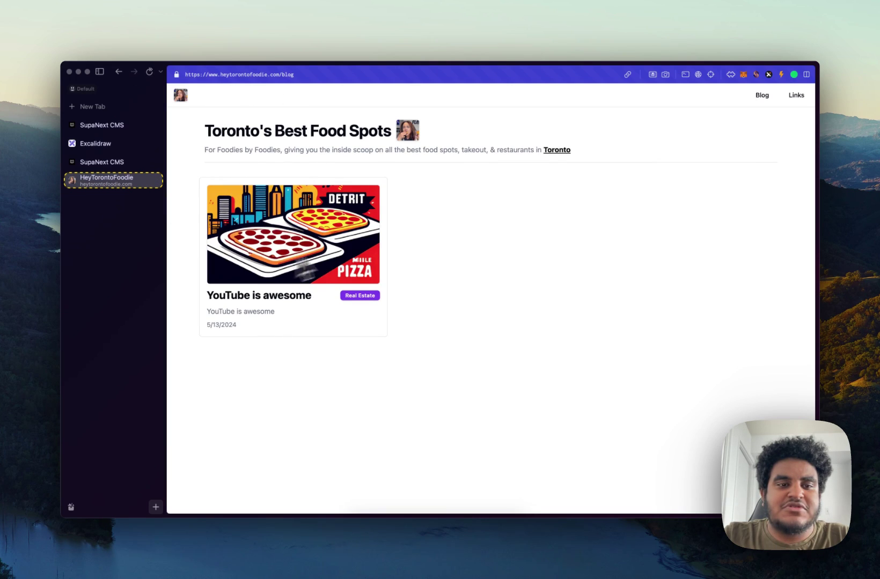
Compare the food blog with the CMS dashboard, then open the 'YouTube is awesome' article page
left_click(102, 162)
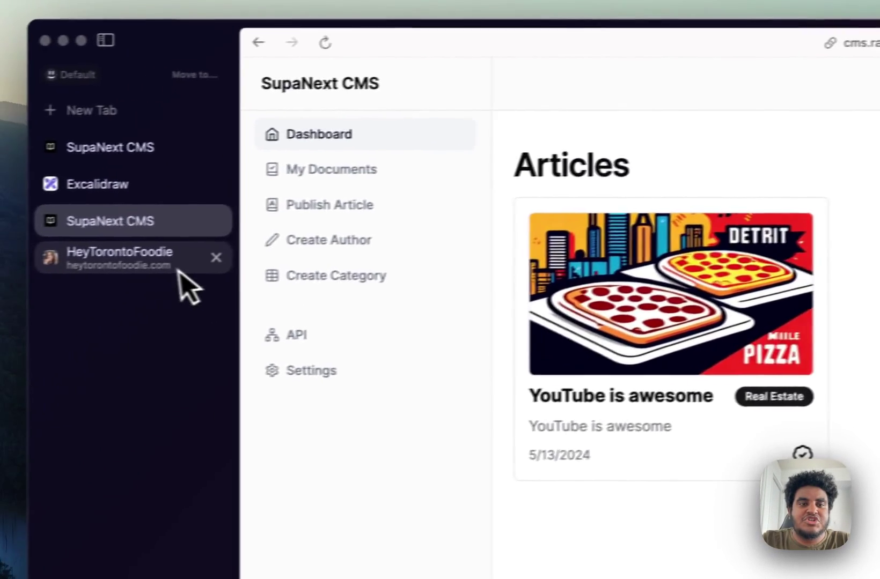
left_click(180, 268)
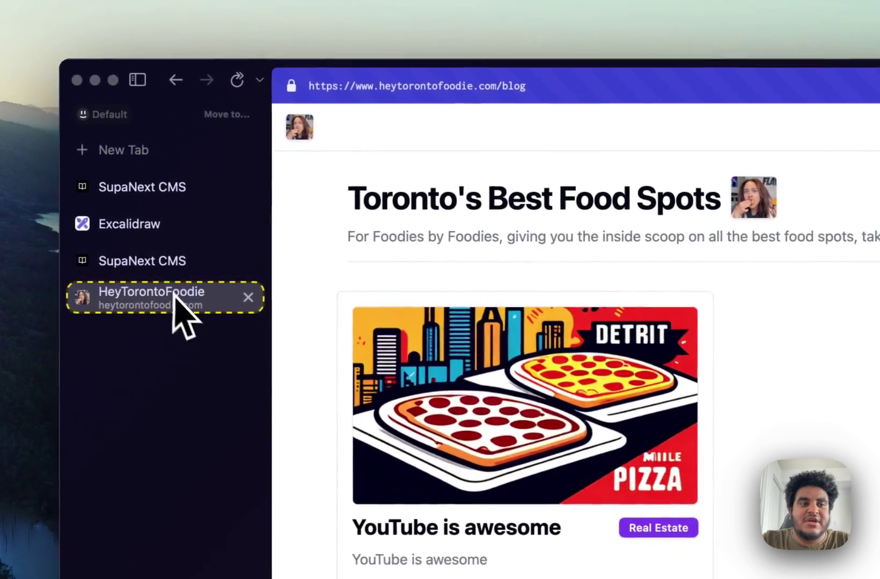
left_click(180, 256)
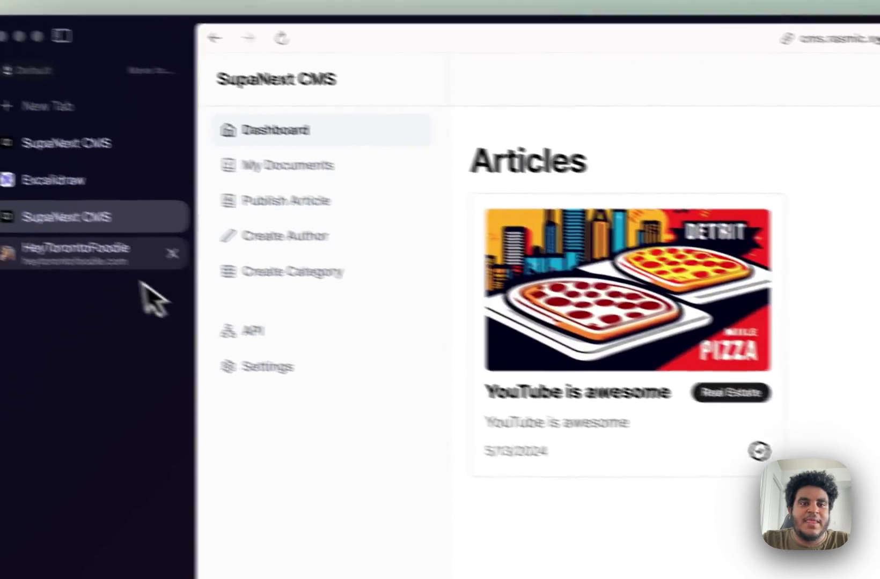
left_click(148, 268)
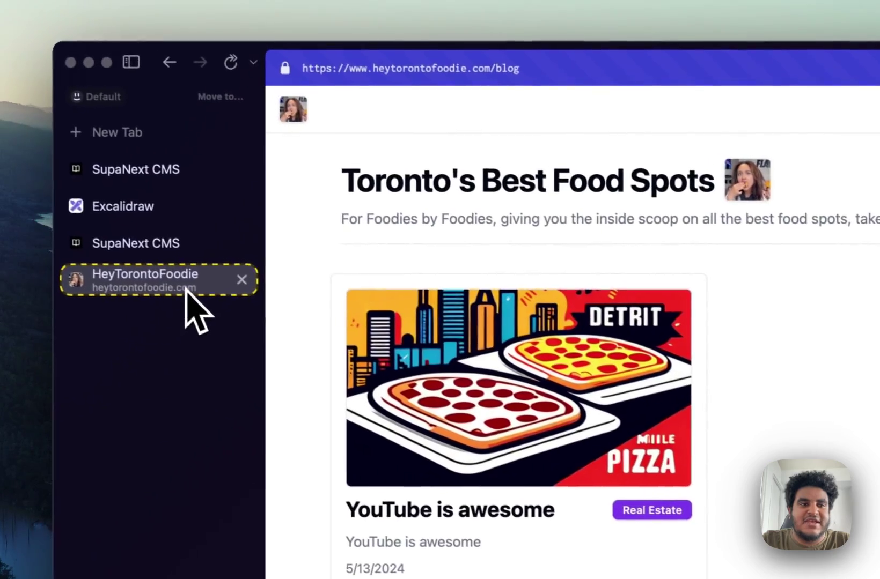
left_click(225, 243)
left_click(231, 281)
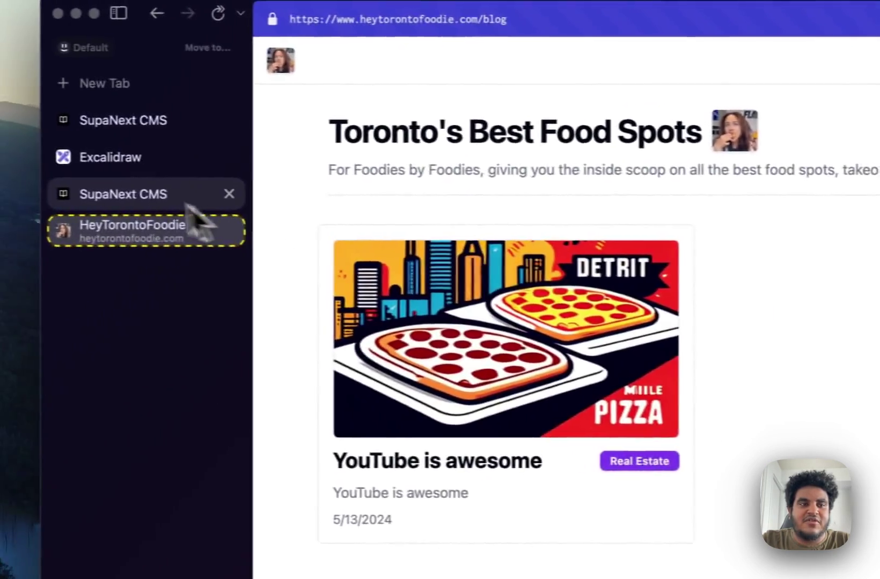
left_click(134, 259)
left_click(524, 300)
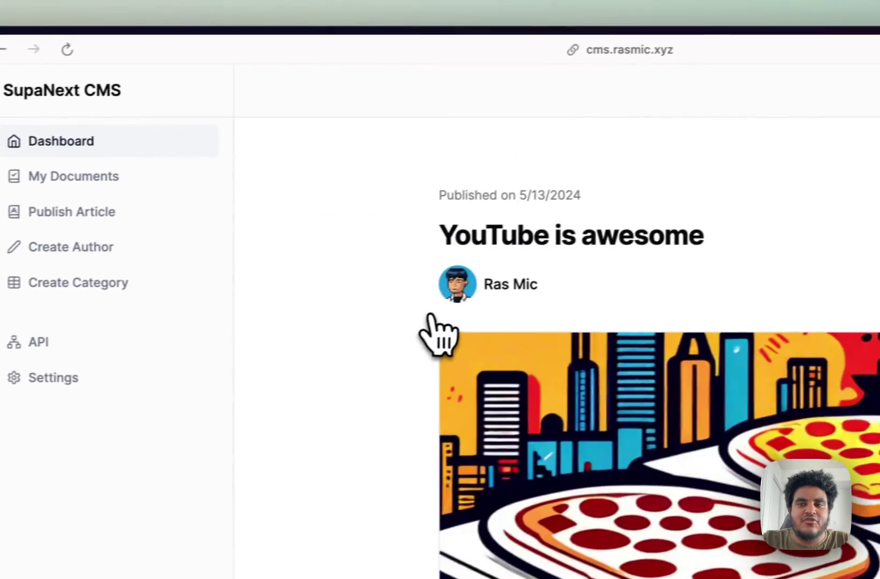
Unpublish the article and confirm it disappears from the HeyTorontoFoodie blog
left_click(748, 205)
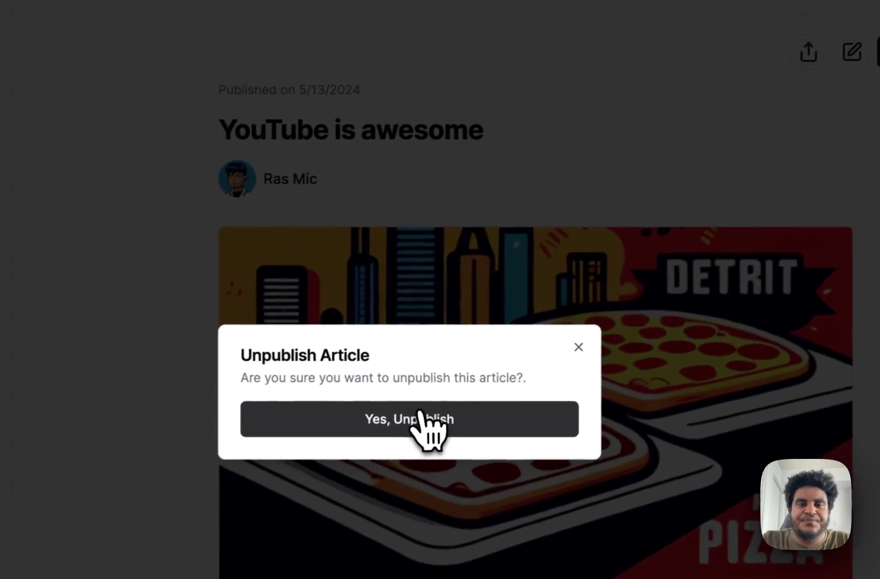
left_click(424, 420)
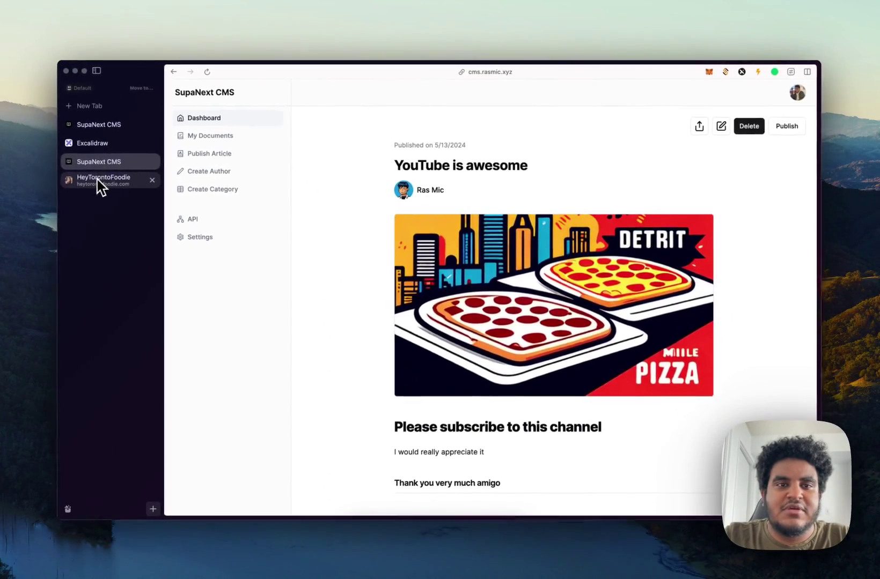
left_click(97, 180)
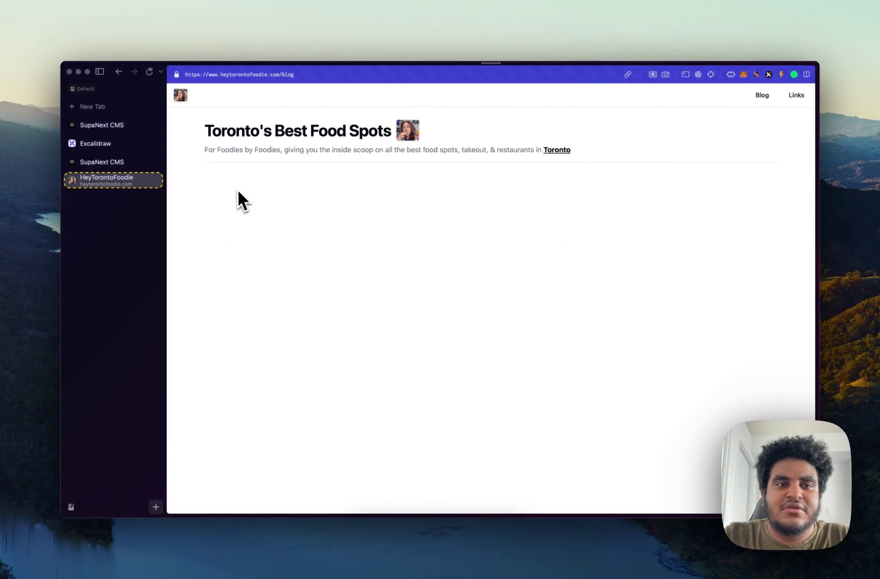
left_click(110, 164)
Republish the article and confirm it reappears on the food blog
left_click(793, 126)
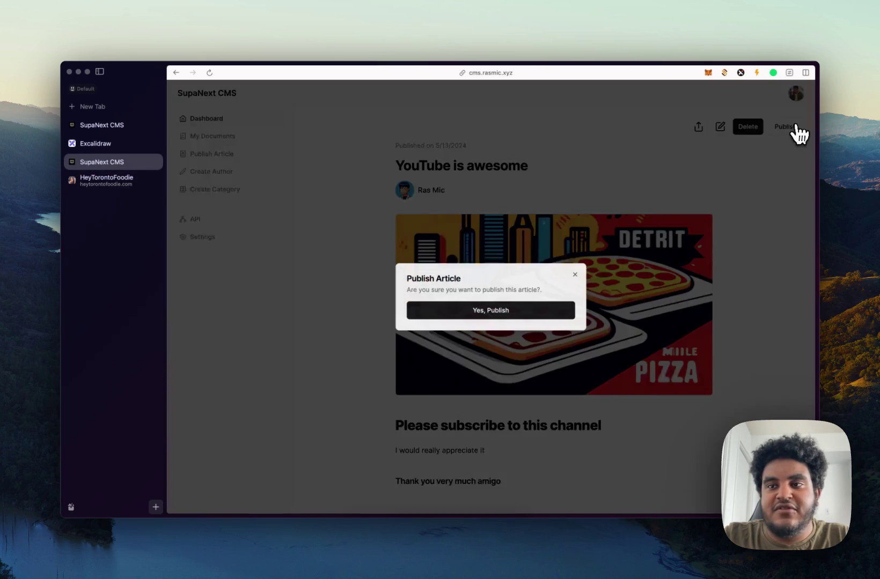
left_click(510, 311)
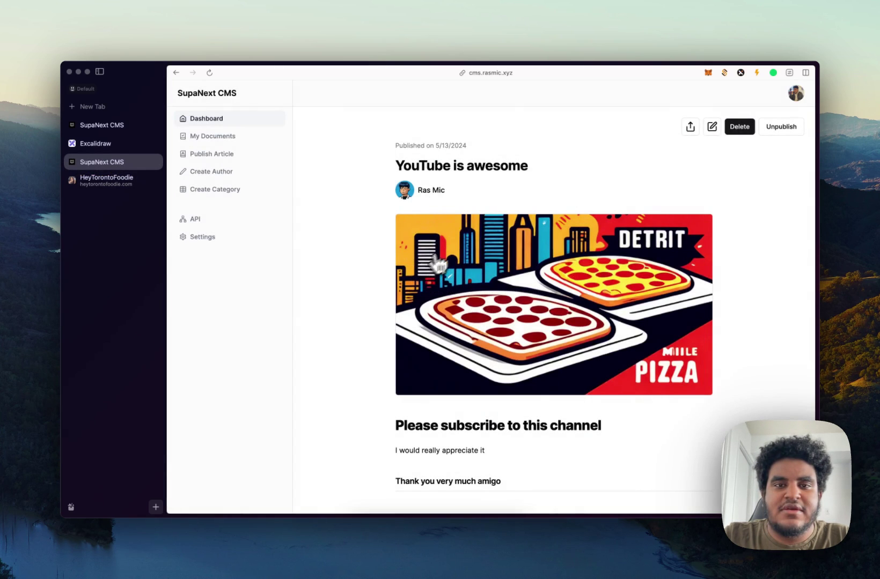
left_click(129, 181)
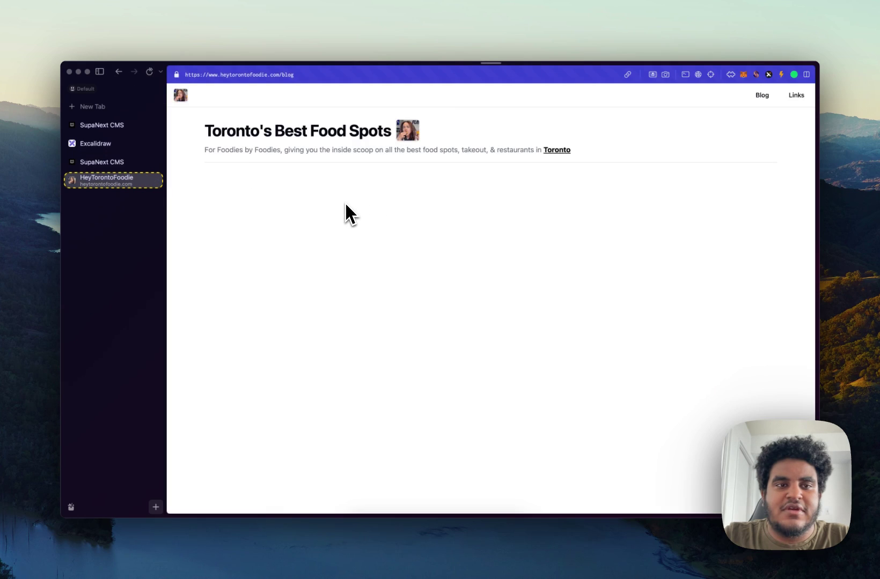
left_click(140, 161)
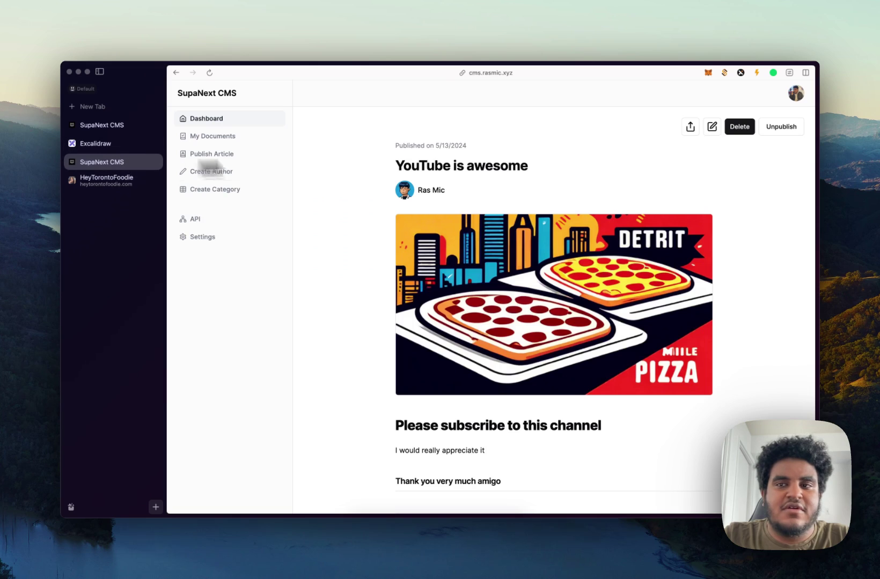
Copy the article's public link and load it in a new browser tab
left_click(690, 127)
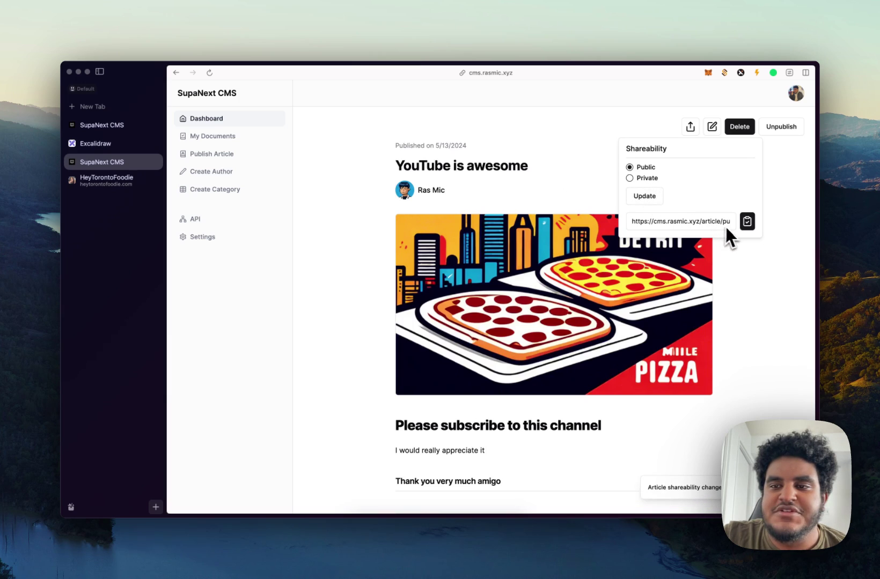
left_click(747, 222)
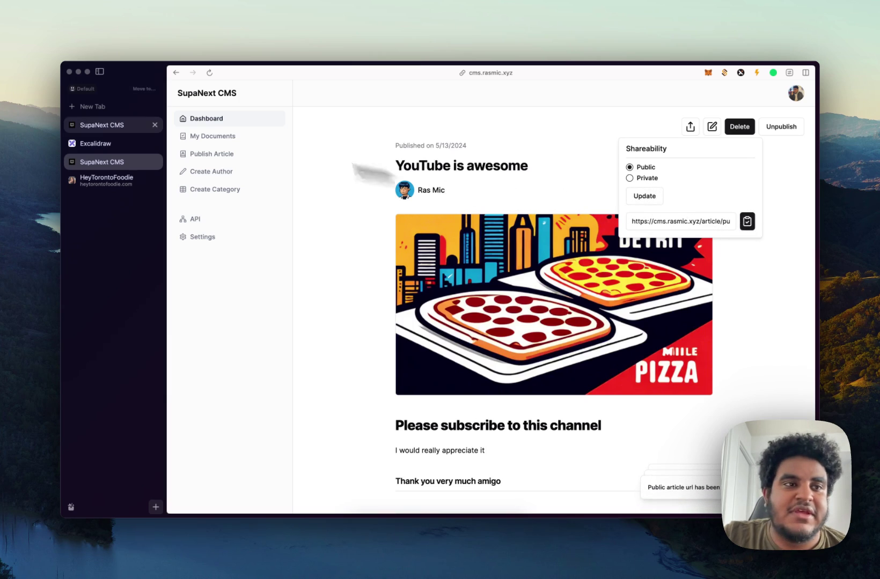
left_click(118, 107)
key("super+v")
key("Return")
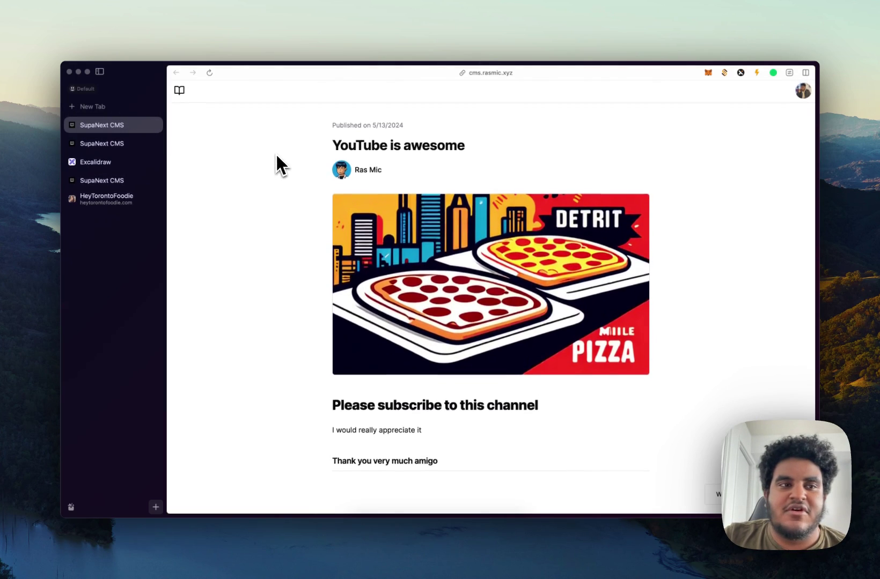
left_click(110, 185)
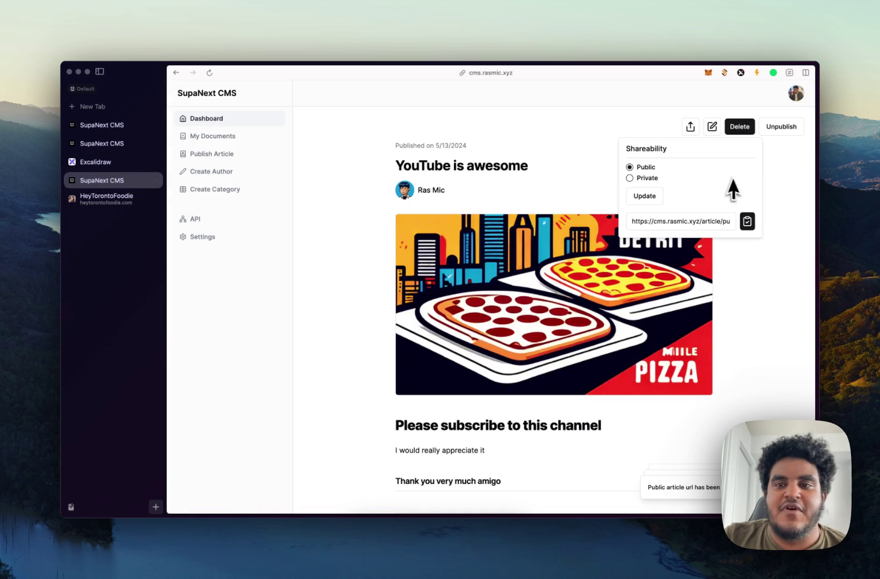
Set the article's shareability to Private and recheck the public link tab
left_click(643, 196)
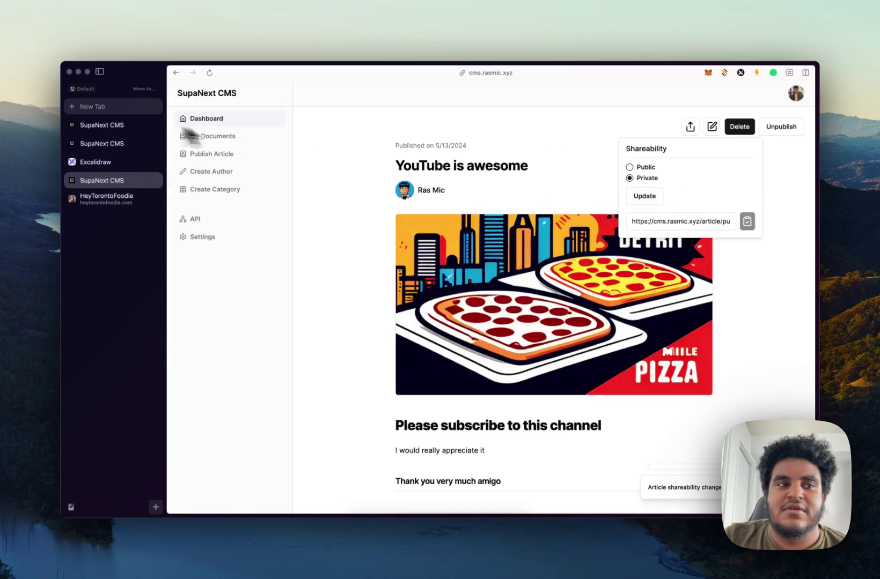
left_click(108, 125)
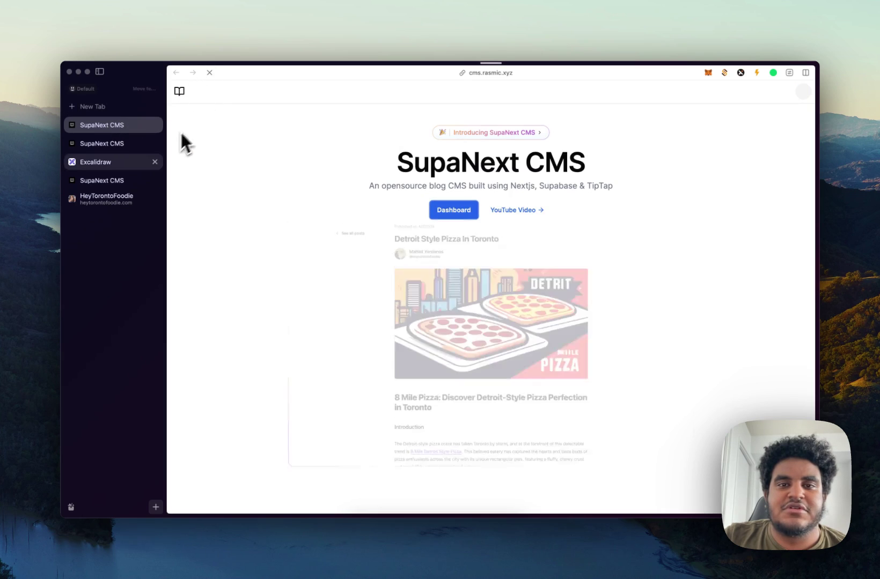
left_click(108, 185)
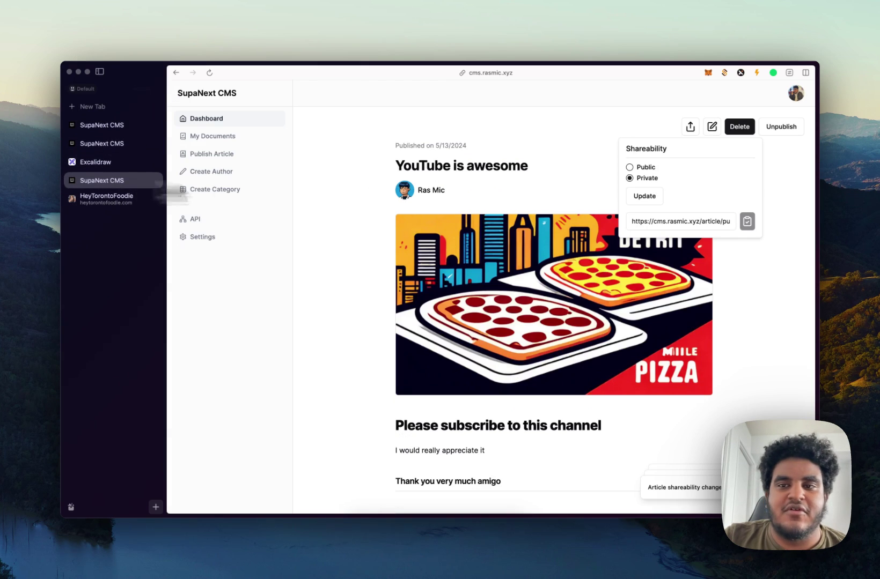
left_click(571, 186)
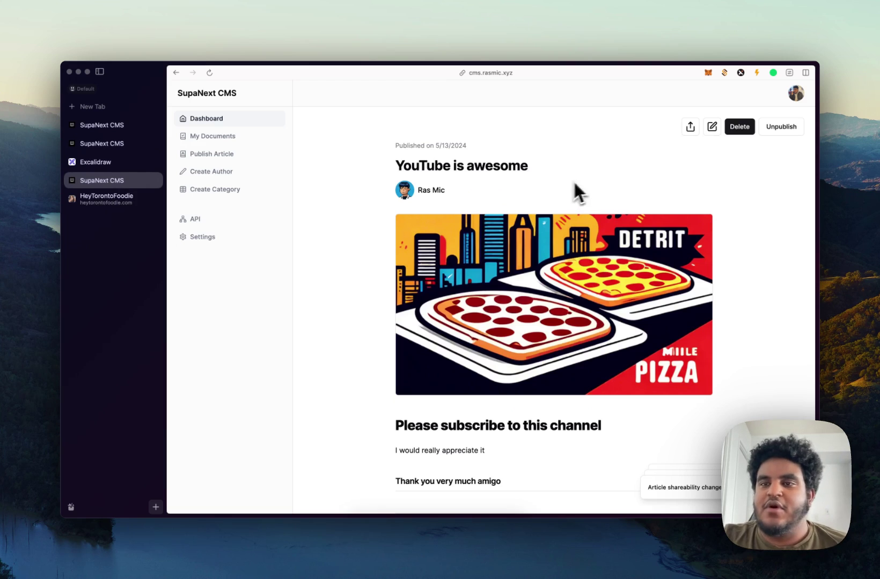
Review the published article and select the 'I would really appreciate it' line
left_click(711, 127)
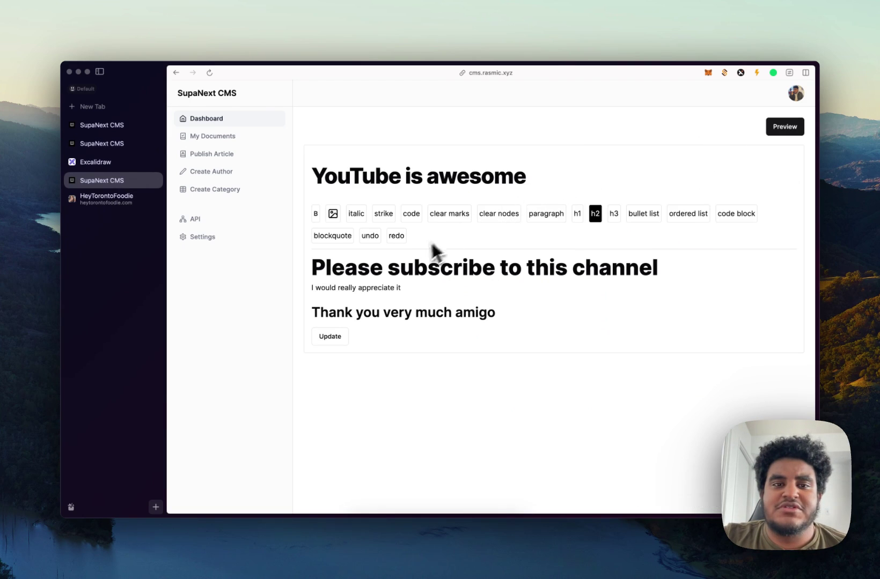
left_click(784, 128)
scroll(466, 244, "down", 3)
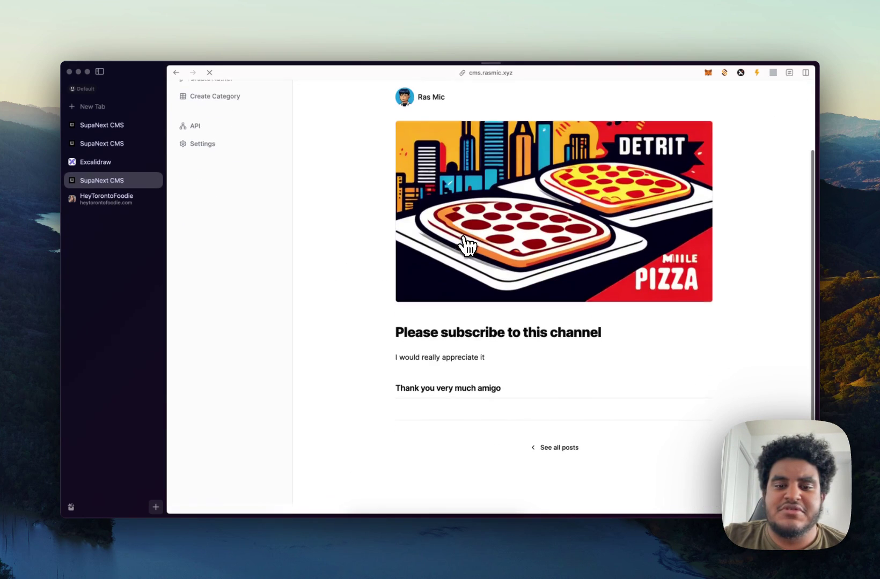
left_click_drag(507, 401, 394, 396)
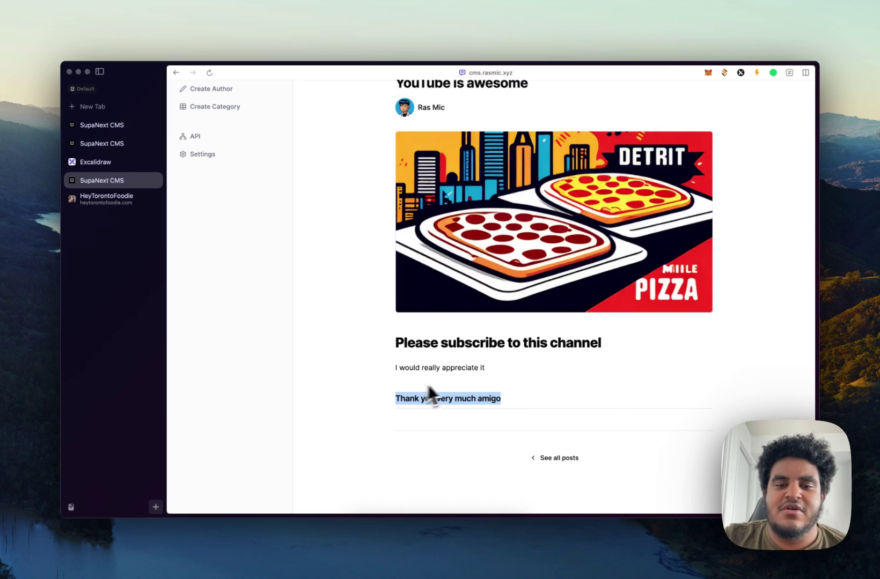
triple_click(451, 367)
scroll(472, 387, "up", 3)
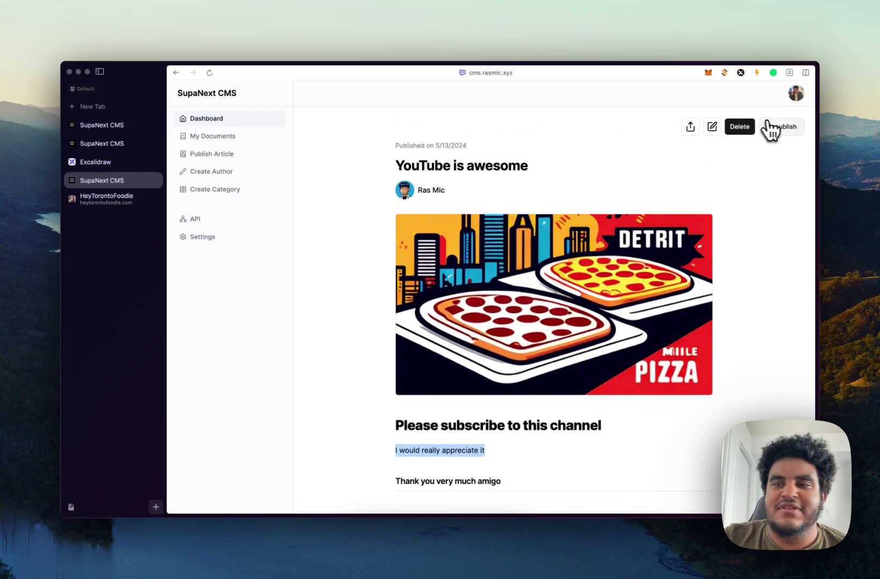
In the editor, delete the closing body lines under the heading and save the changes
left_click(714, 129)
mouse_move(443, 313)
left_mouse_down()
mouse_move(497, 317)
mouse_move(318, 288)
mouse_move(308, 301)
mouse_move(308, 292)
left_mouse_up()
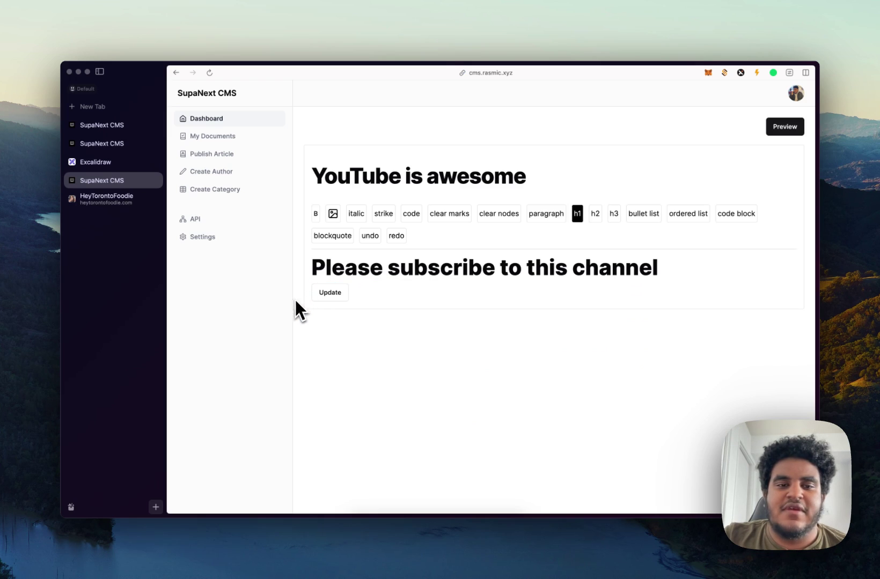
left_click(330, 293)
left_click(441, 304)
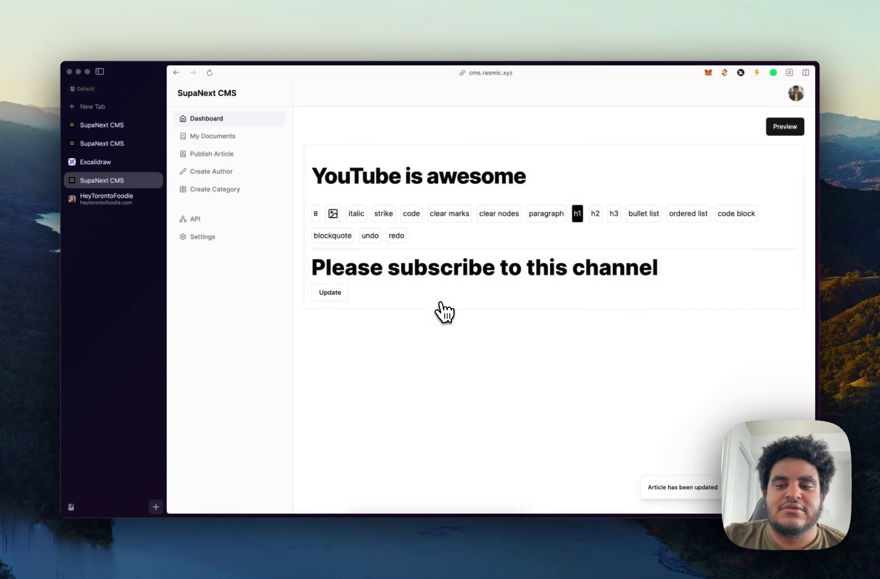
Preview the article now showing only the subscribe heading, then open My Documents
left_click(784, 129)
scroll(544, 170, "down", 1)
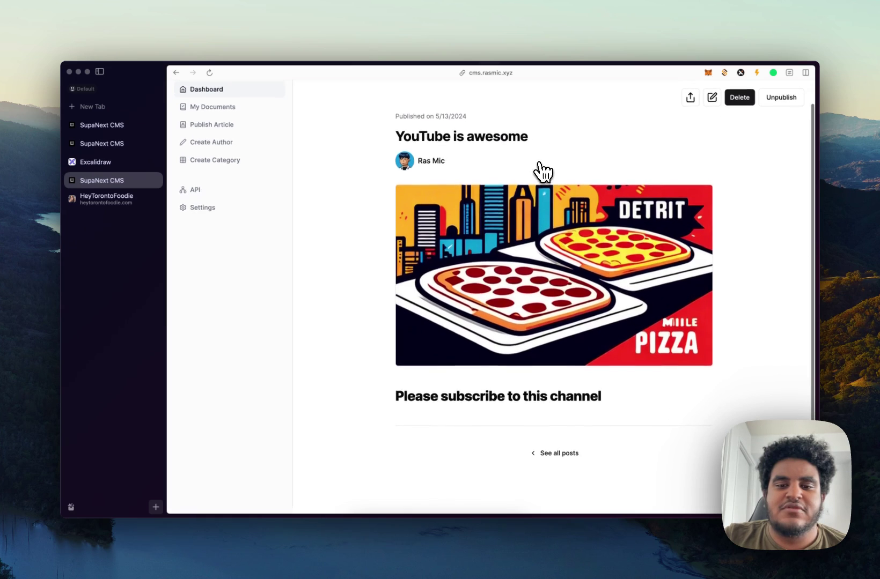
left_click_drag(390, 421, 622, 410)
scroll(621, 407, "up", 1)
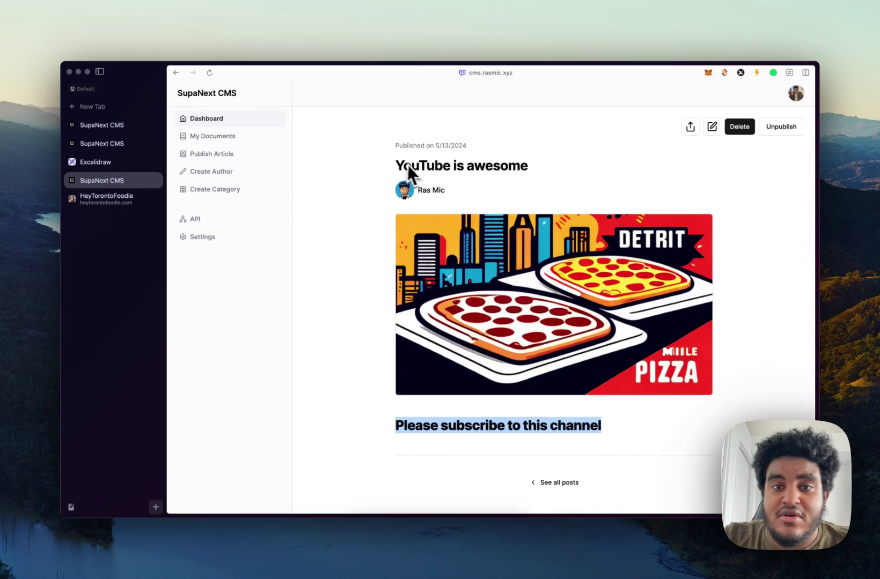
left_click(227, 136)
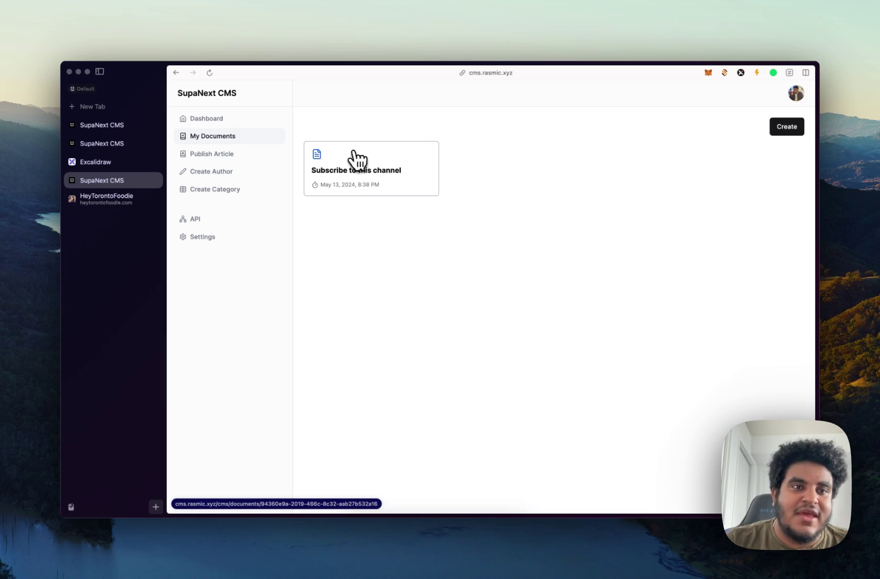
Delete the 'YouTube is awesome' article from the Articles dashboard
left_click(254, 122)
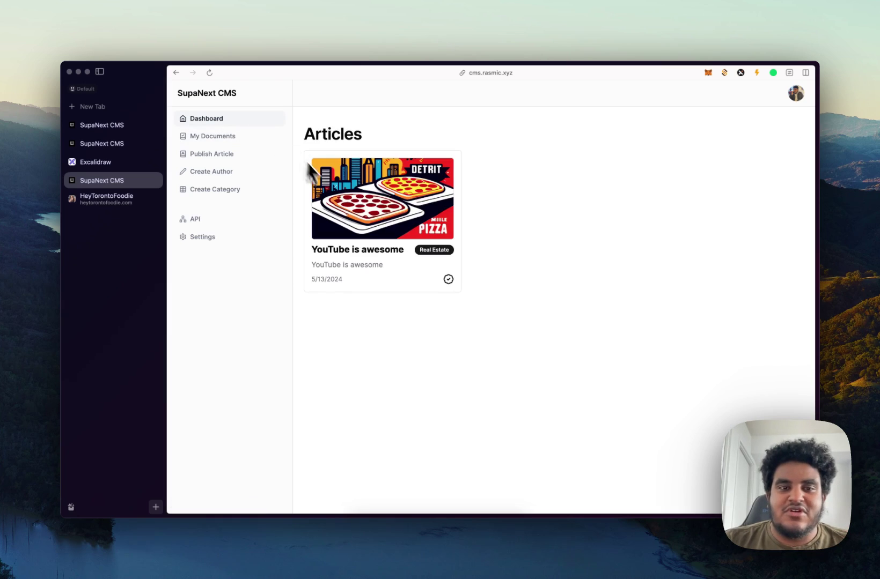
left_click(392, 193)
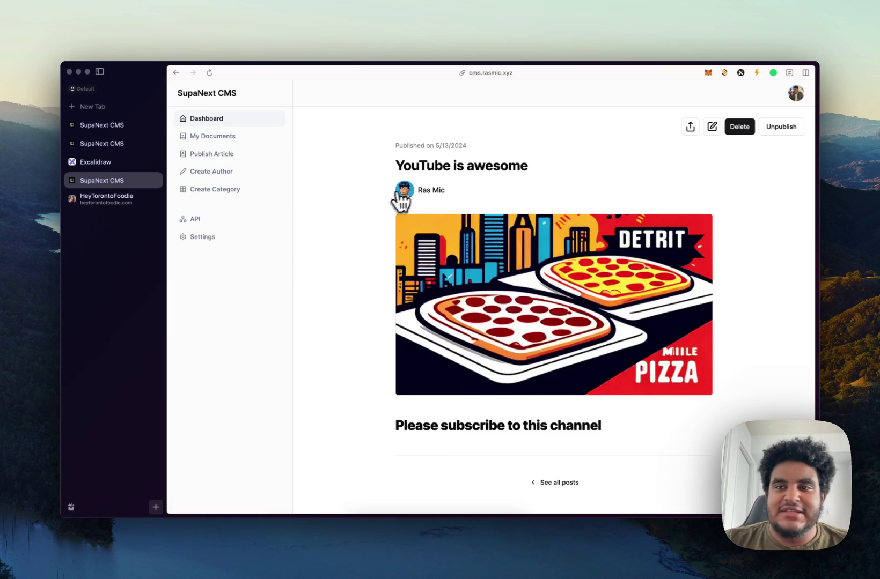
left_click(732, 132)
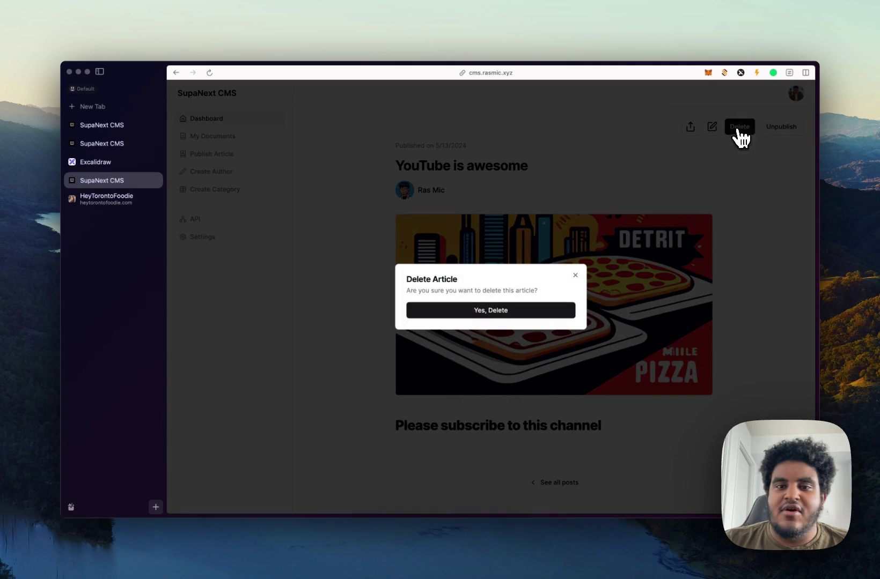
left_click(538, 312)
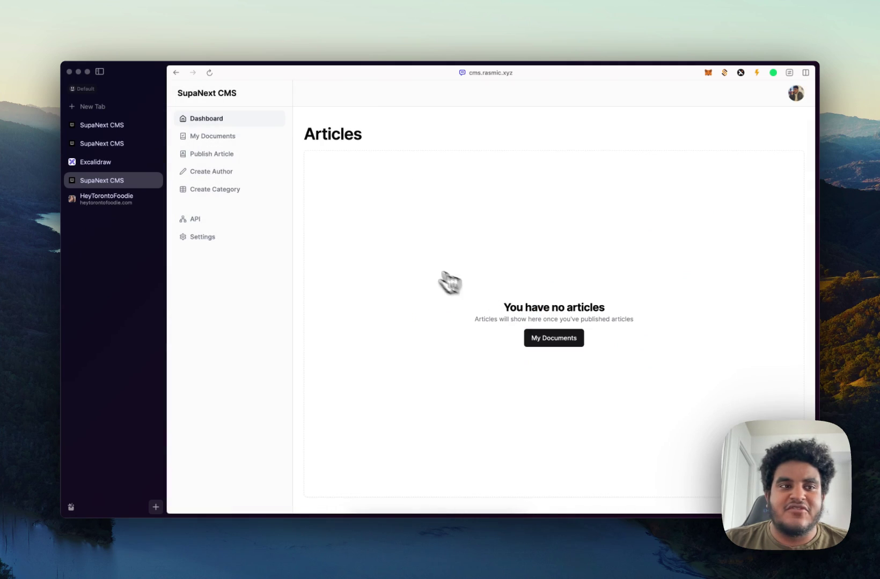
Reload the HeyTorontoFoodie blog to confirm the article is gone, then return to the CMS
left_click_drag(161, 198, 162, 77)
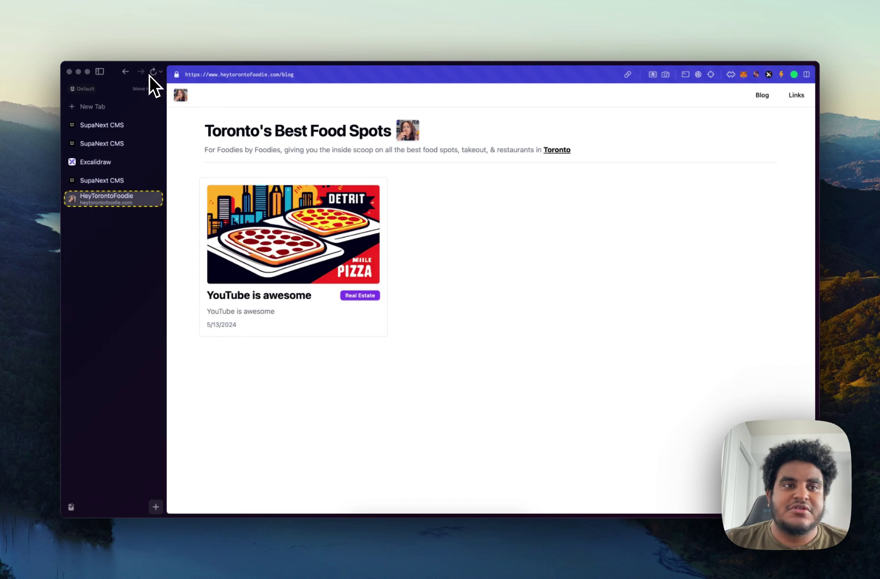
left_click(152, 74)
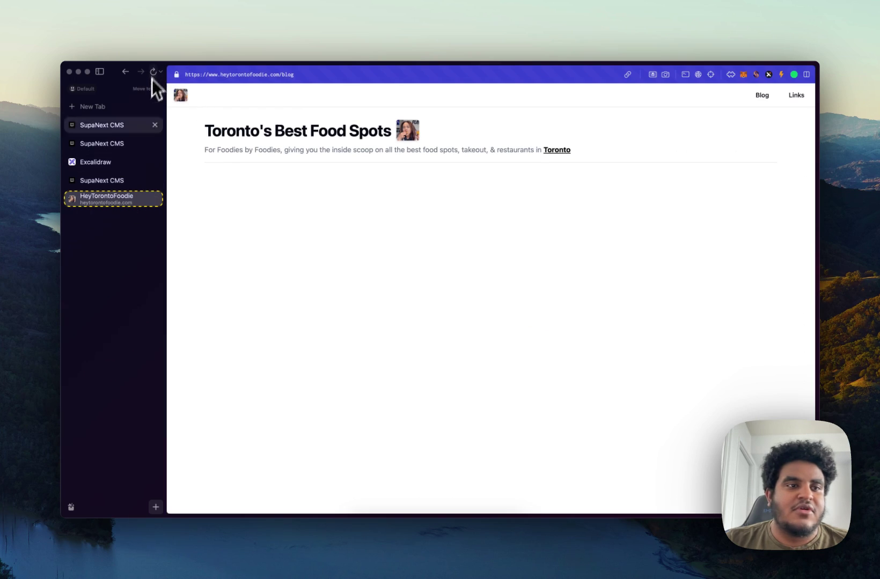
left_click(113, 180)
View the 'Subscribe to this channel' document, return to the empty Articles dashboard, and briefly check the blog
left_click(223, 138)
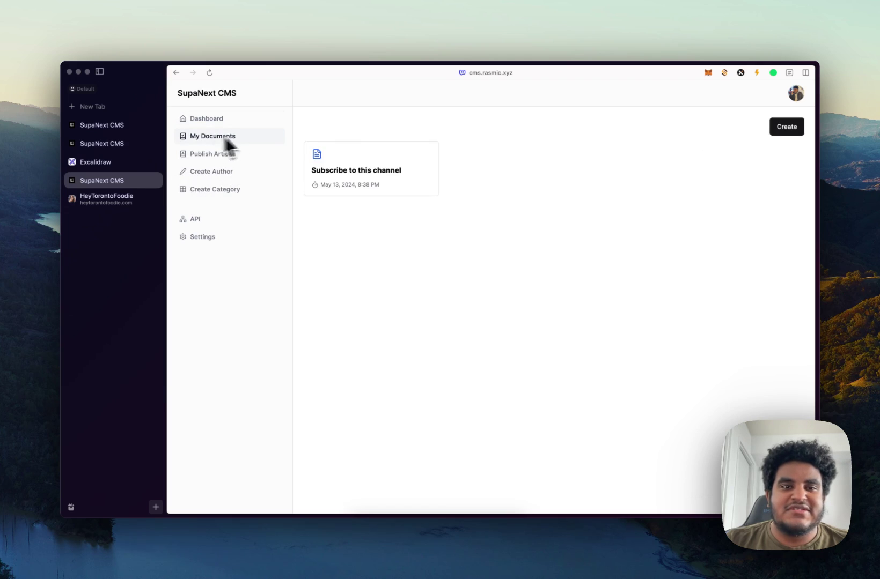
left_click(383, 177)
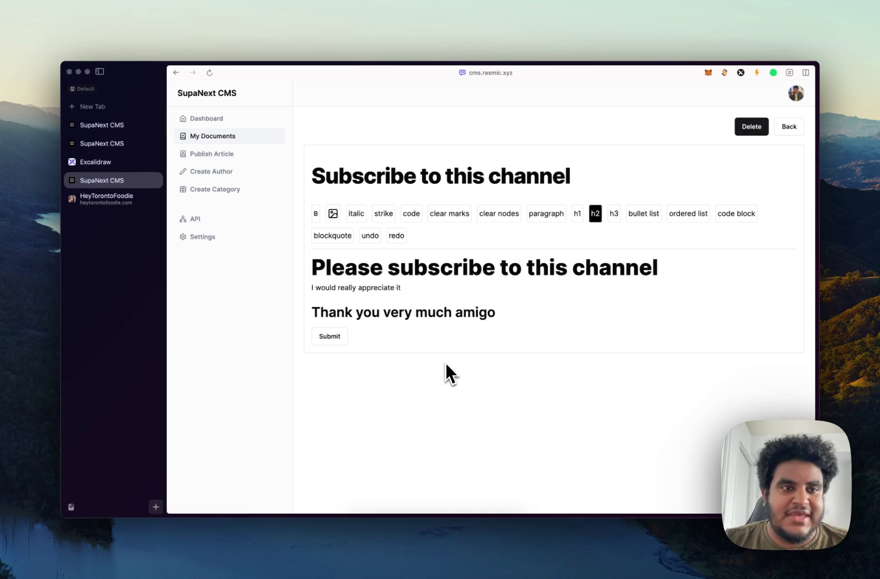
left_click(229, 119)
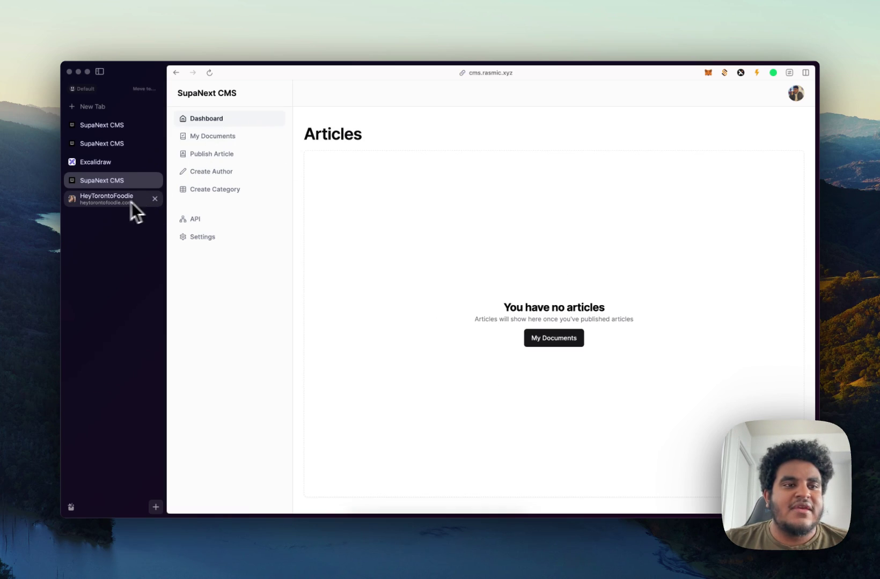
left_click(123, 200)
left_click(152, 182)
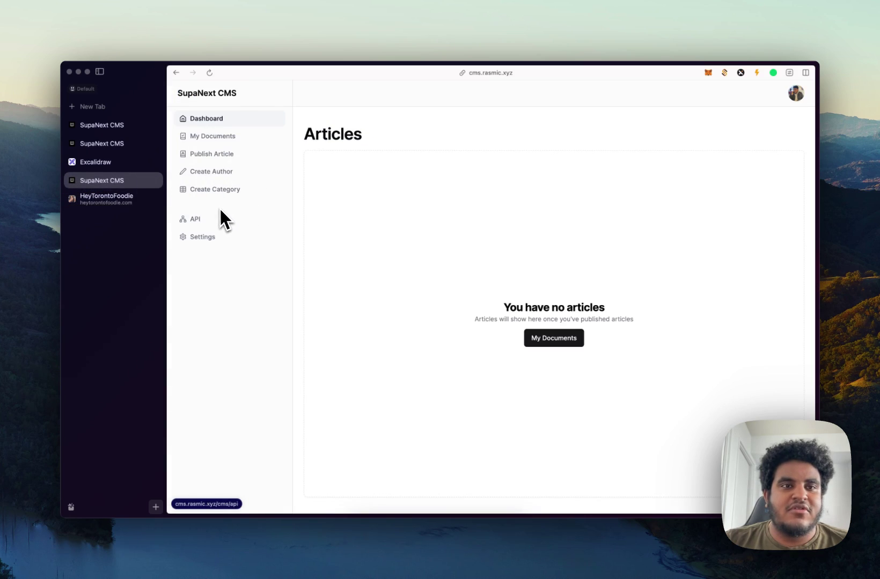
left_click(197, 220)
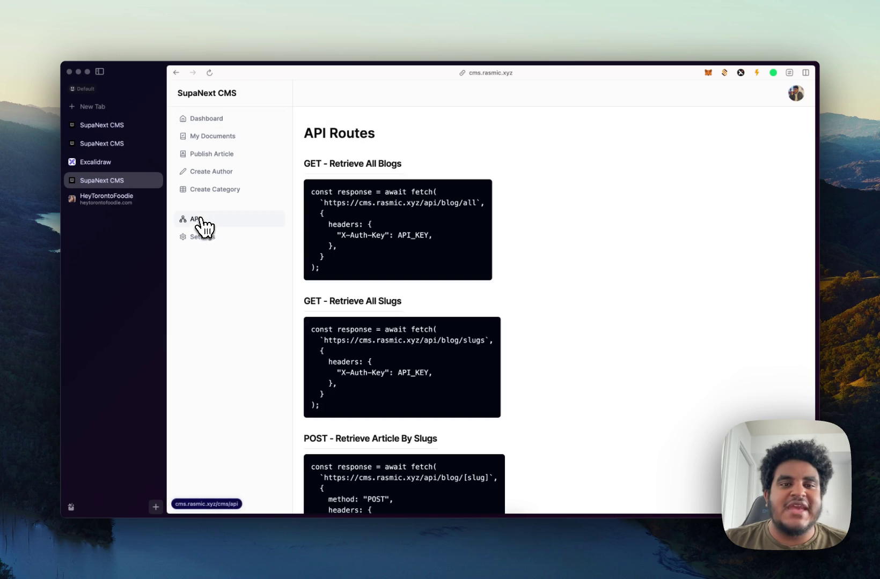
scroll(376, 204, "down", 3)
scroll(372, 196, "up", 3)
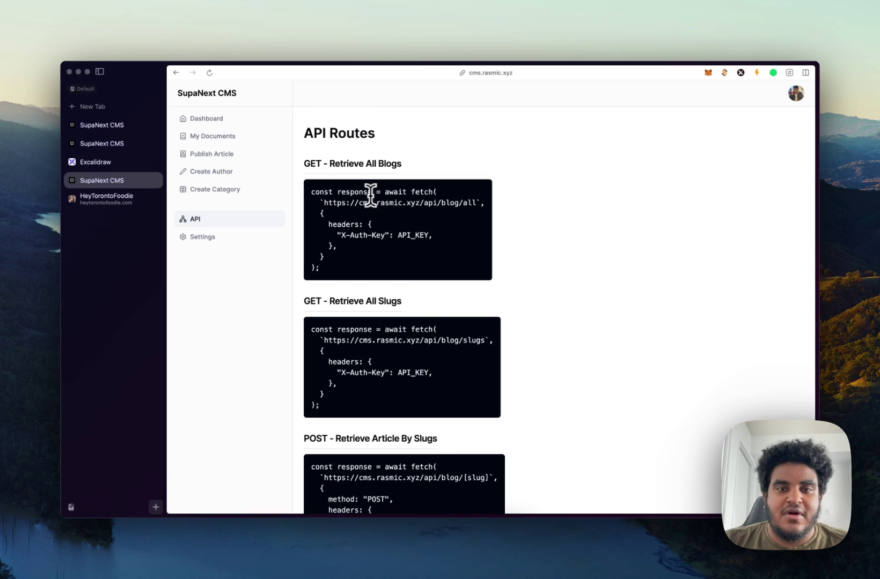
left_click_drag(325, 203, 462, 199)
left_click(458, 202)
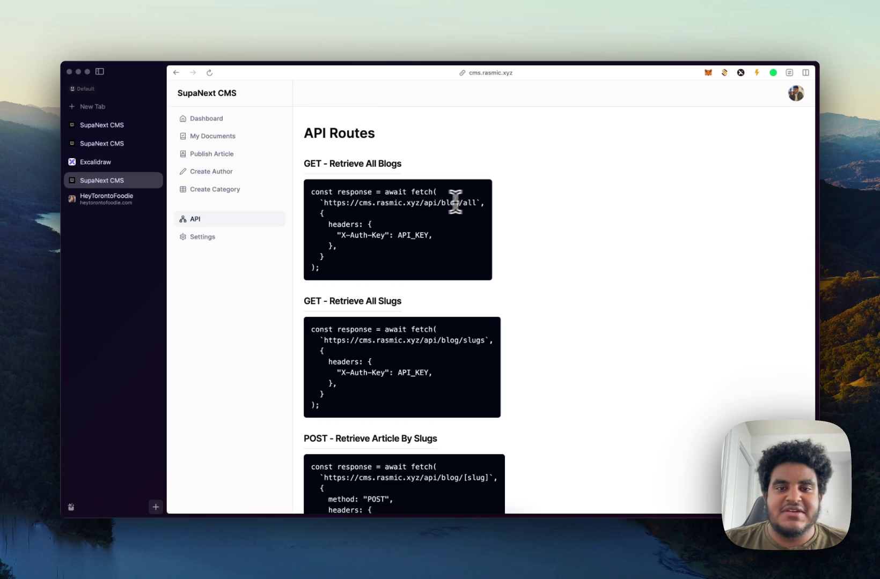
scroll(472, 202, "down", 2)
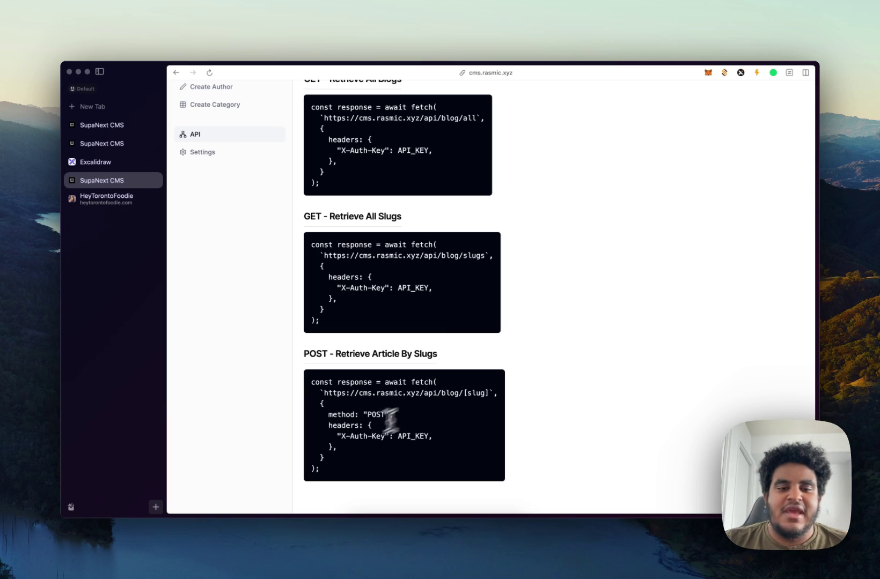
left_click_drag(327, 426, 369, 459)
left_click(369, 458)
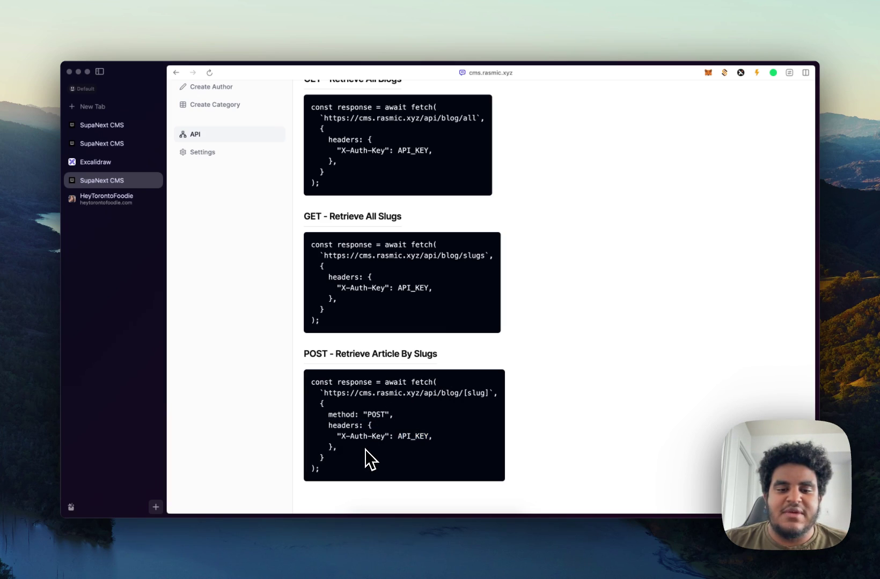
scroll(378, 443, "up", 3)
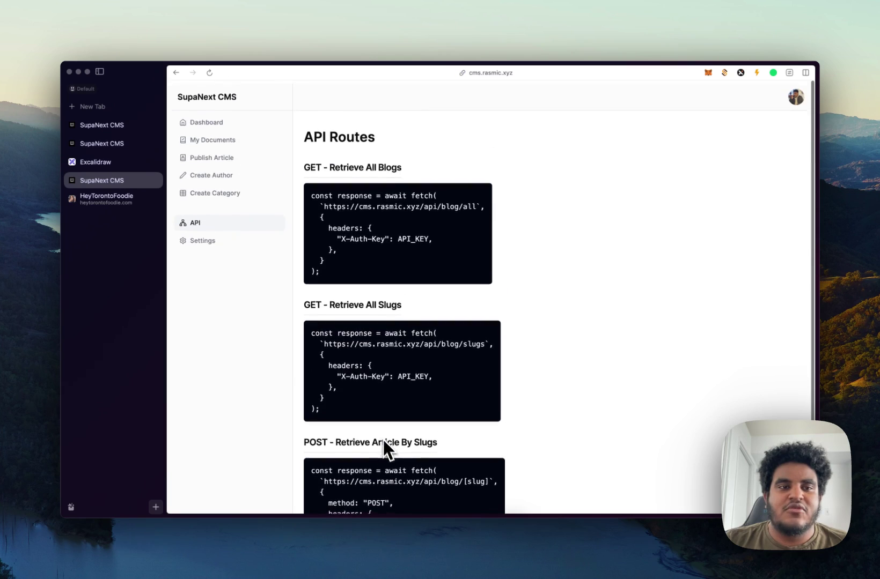
left_click(202, 238)
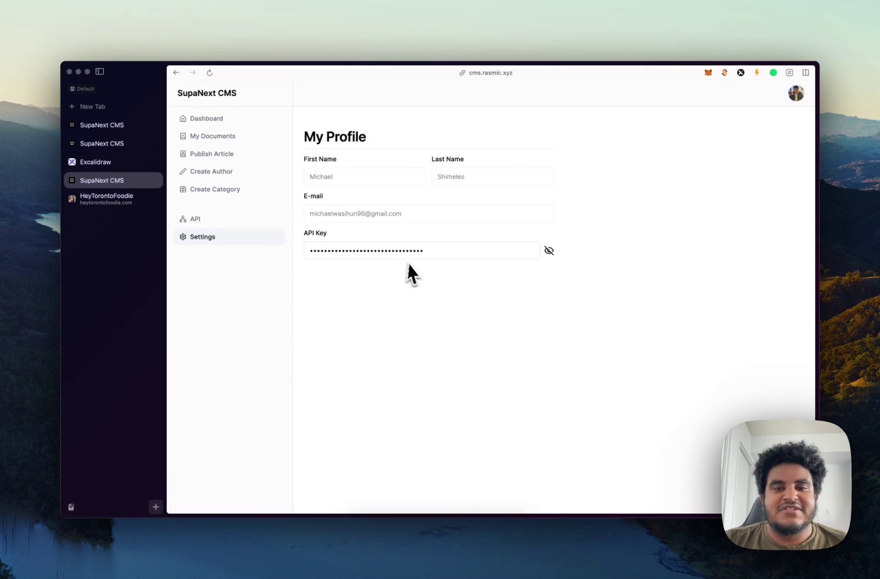
left_click(242, 120)
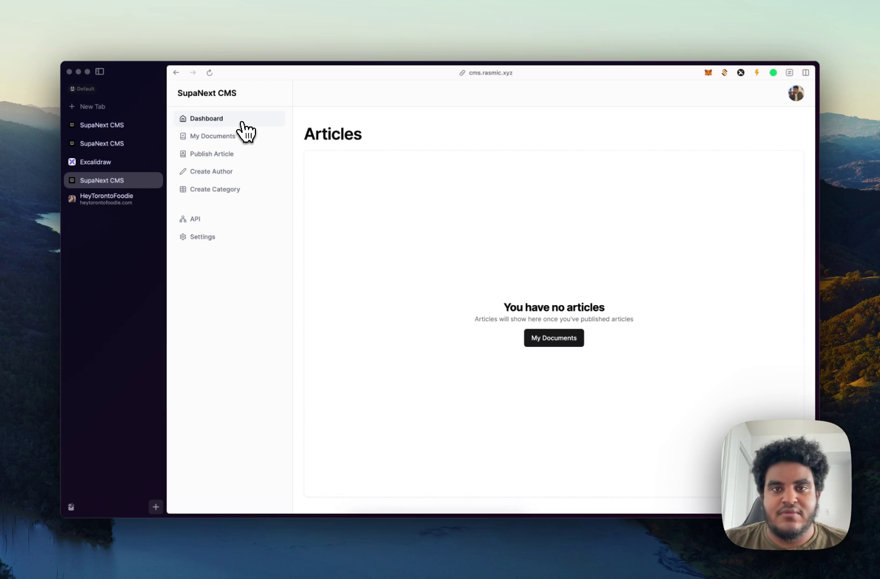
Switch with Ctrl+Tab to the Excalidraw CMS Infra diagram linking NextJS to Supabase DB
key("ctrl+Tab")
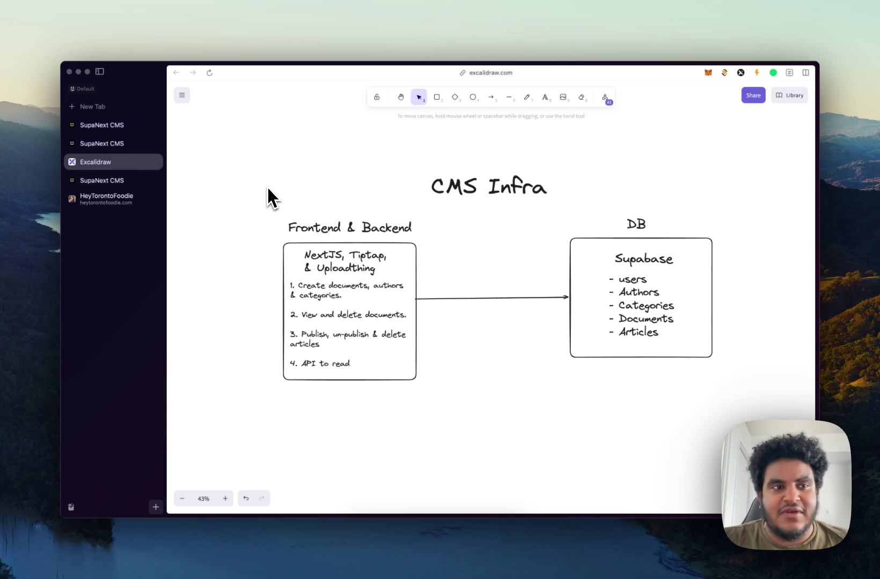
Bring VS Code forward and open page.tsx from the app/cms folder
left_click(447, 528)
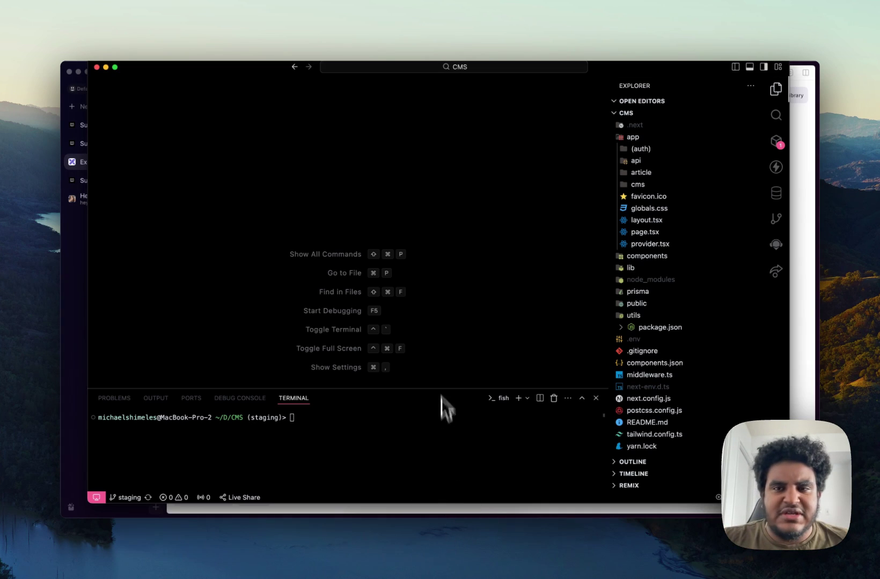
left_click(637, 185)
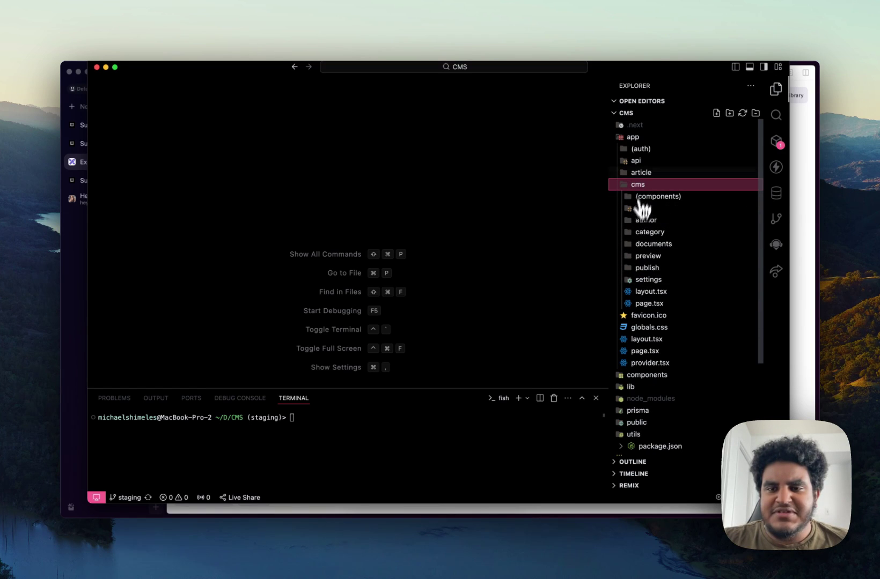
left_click(652, 304)
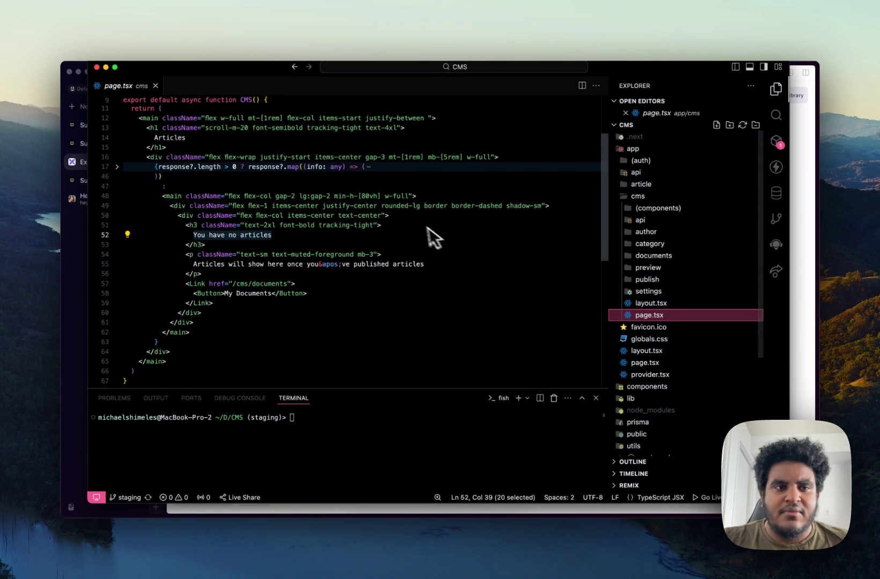
scroll(423, 234, "up", 3)
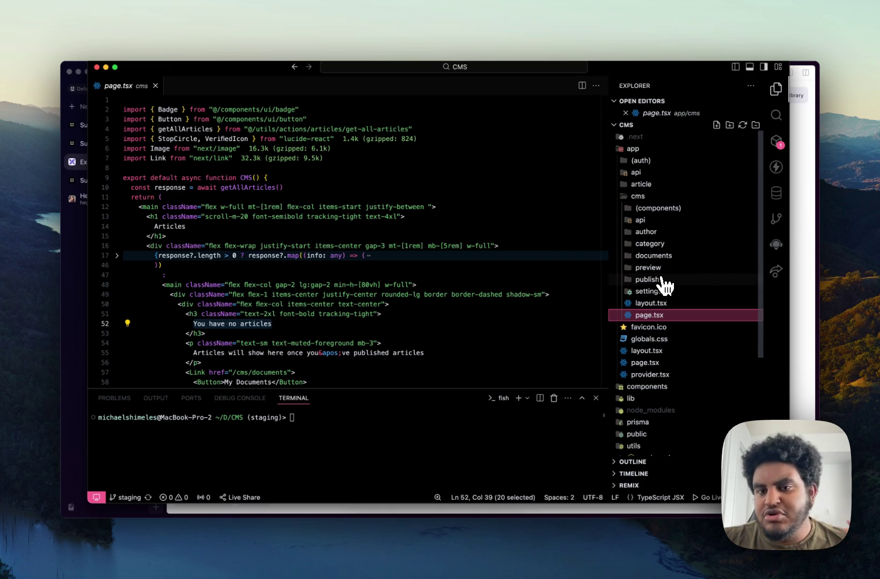
scroll(665, 283, "down", 5)
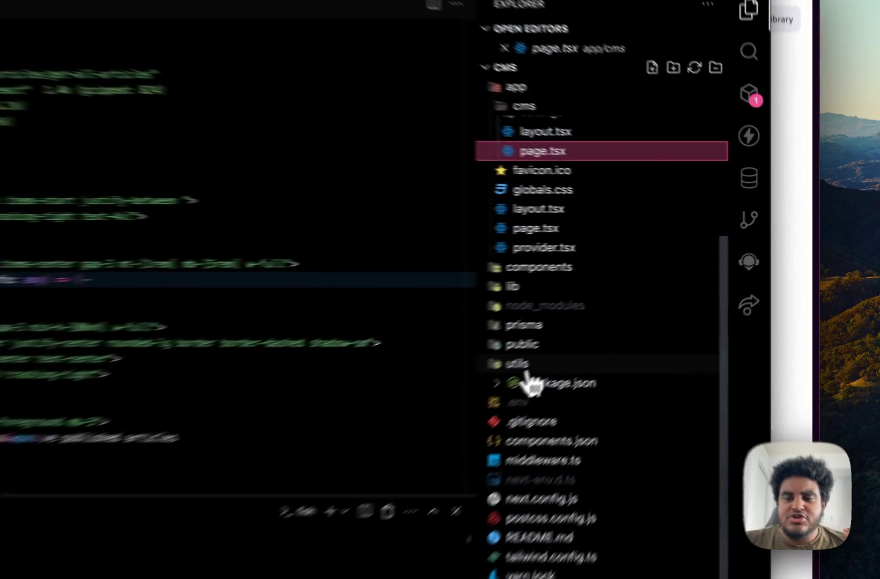
Expand the utils/actions and app/api folders, then collapse the cms and actions folders
left_click(639, 321)
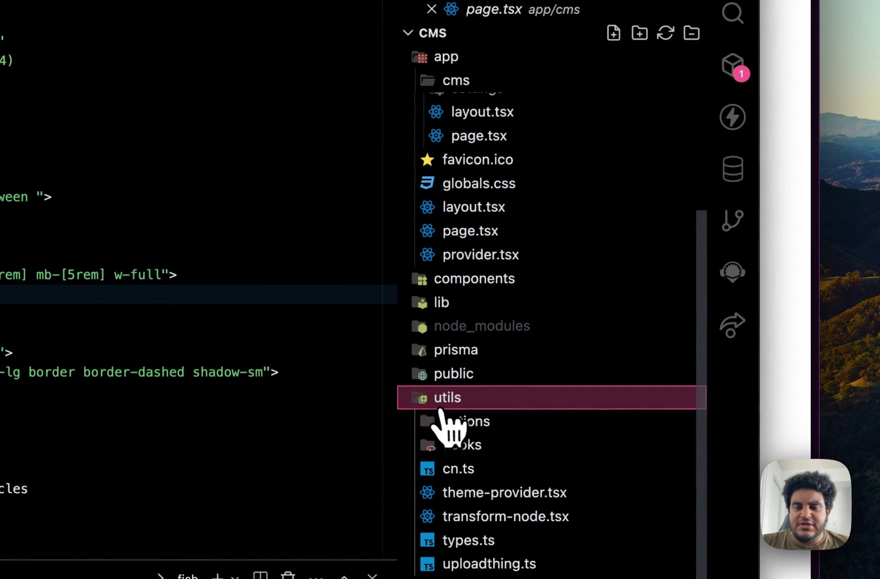
left_click(456, 421)
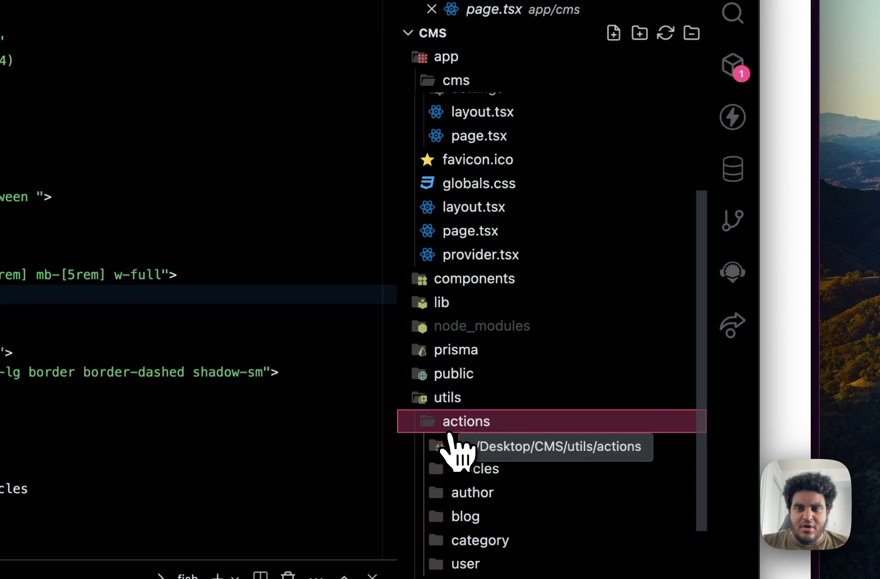
scroll(456, 450, "up", 5)
left_click(455, 129)
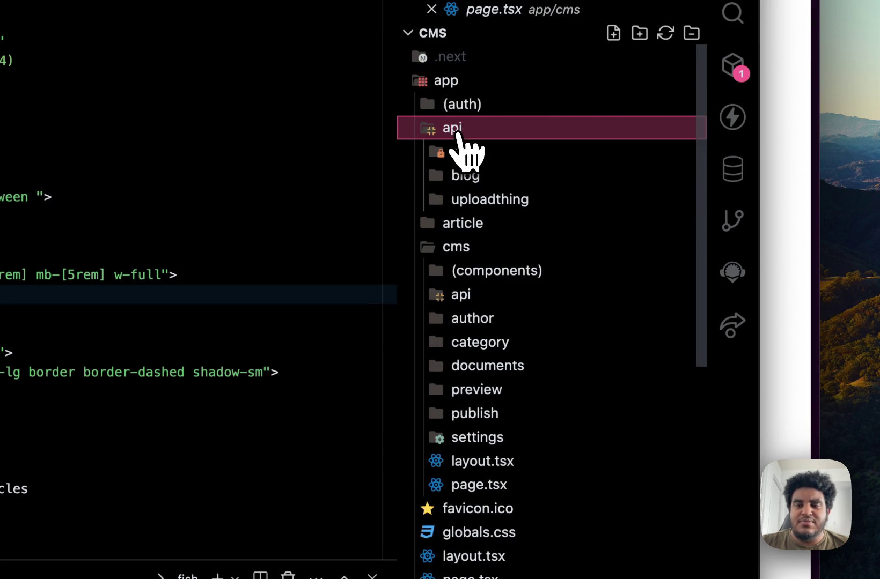
left_click(450, 247)
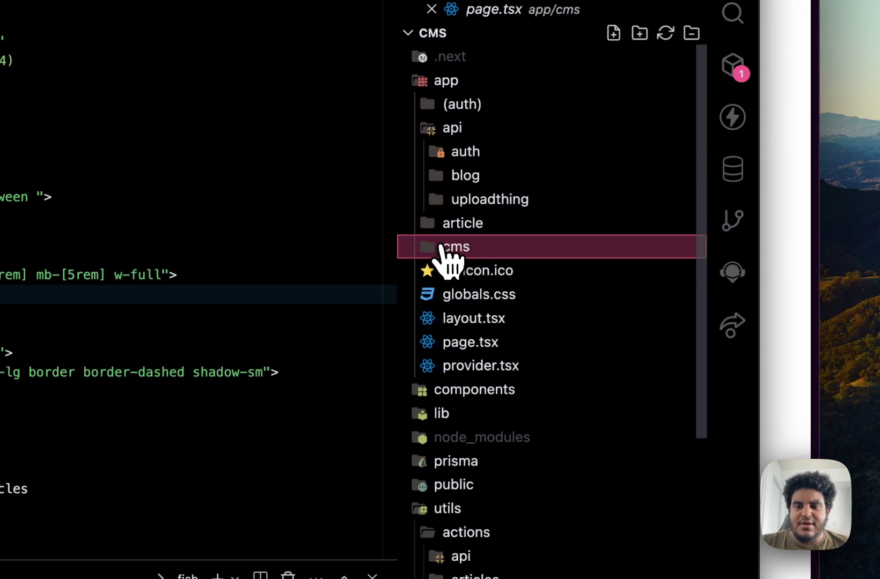
scroll(449, 376, "down", 3)
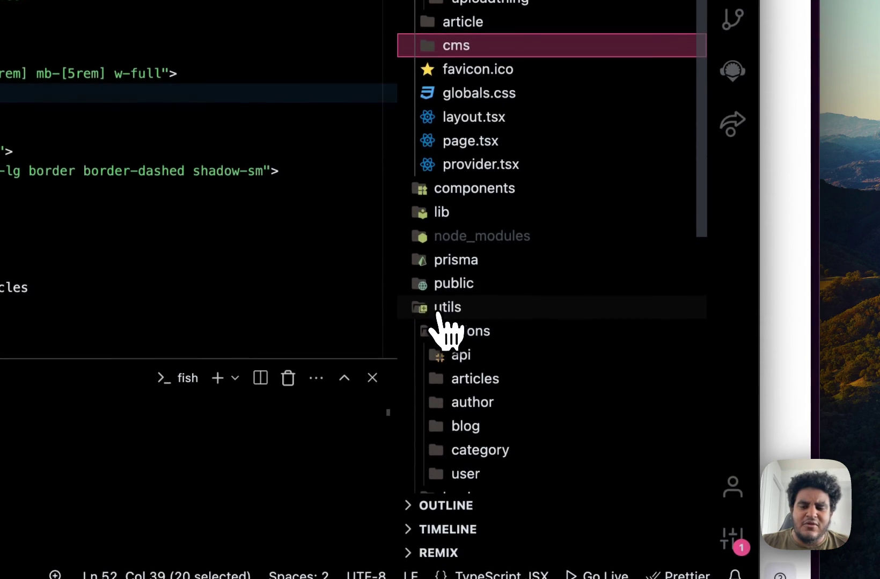
left_click(446, 334)
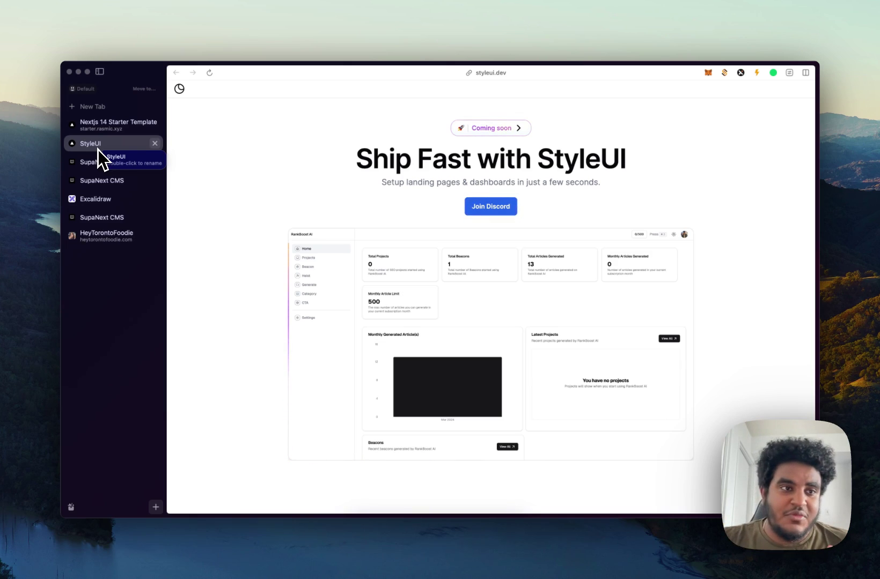
Switch to the Nextjs 14 Starter Template tab showing the SupaNext CMS homepage
left_click(98, 125)
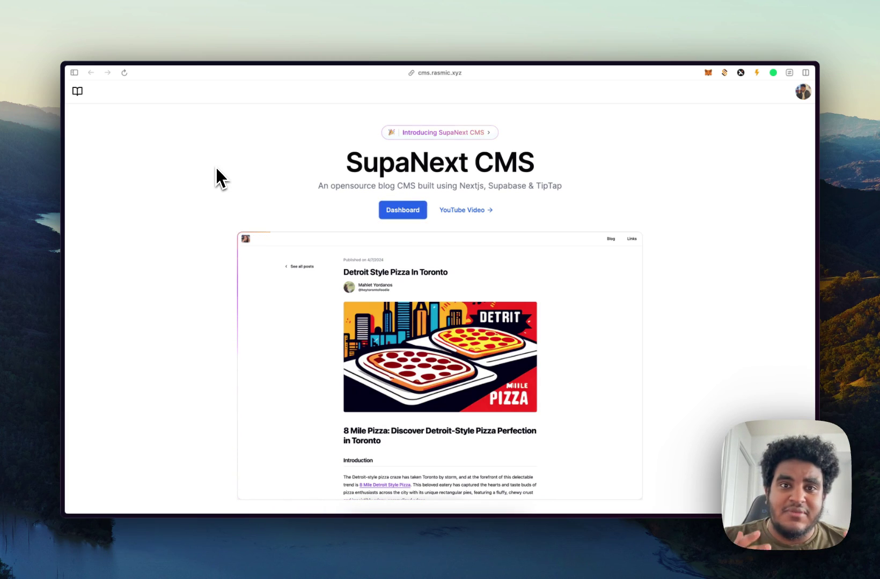
Go to github.com in a new tab and open the pinned cms repository
key("super+s")
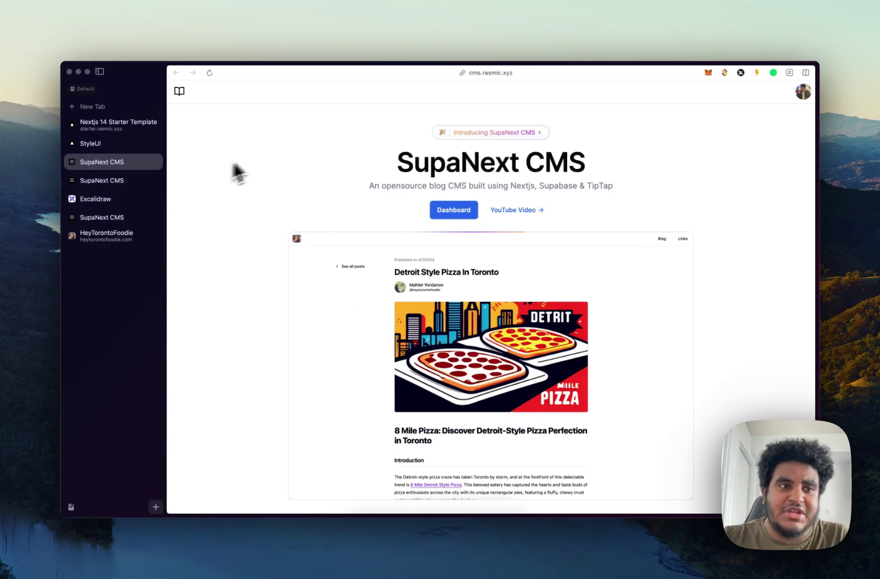
left_click(108, 112)
type("github.com")
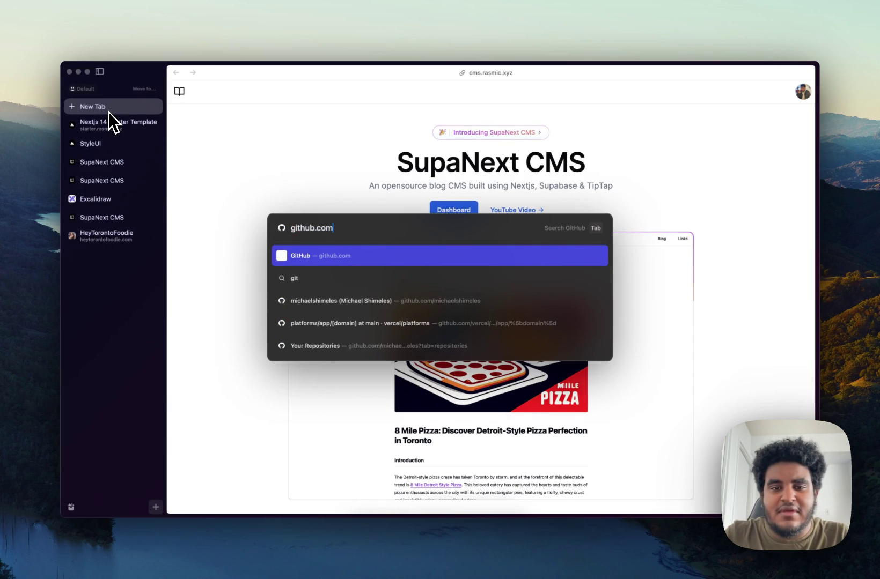
key("Down")
key("Down")
key("Return")
left_click(99, 71)
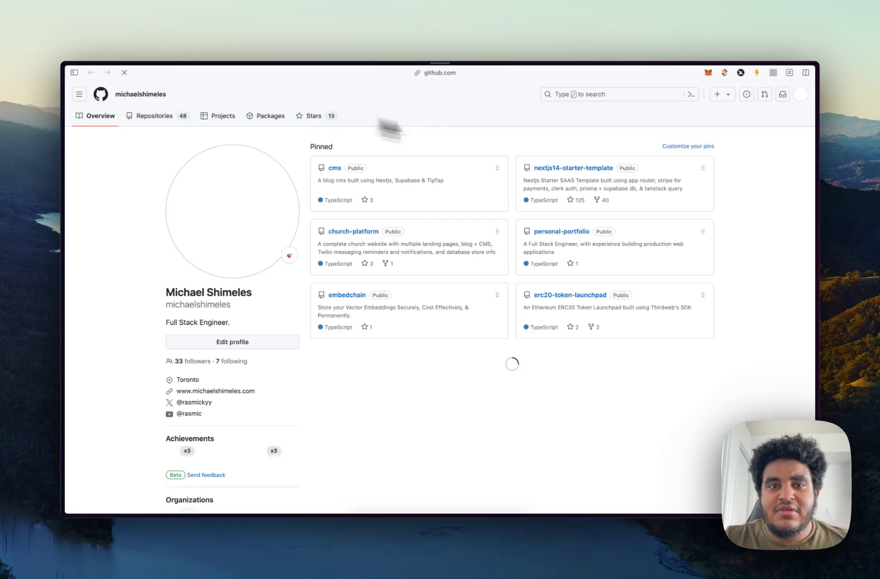
left_click(335, 168)
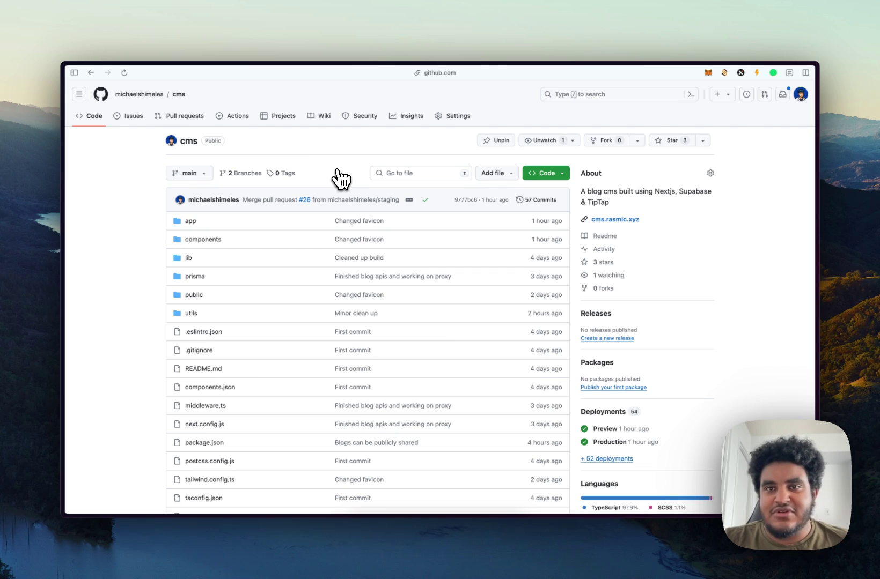